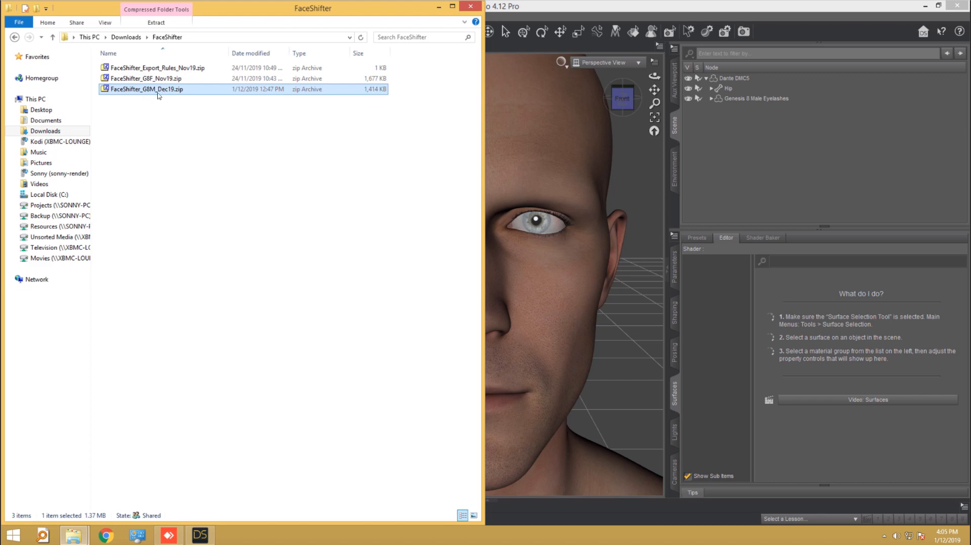
Extract FaceShifter_Export_Rules_Nov19.zip with 7-Zip into a folder of the same name.
drag(197, 120, 162, 104)
click(165, 67)
right_click(166, 67)
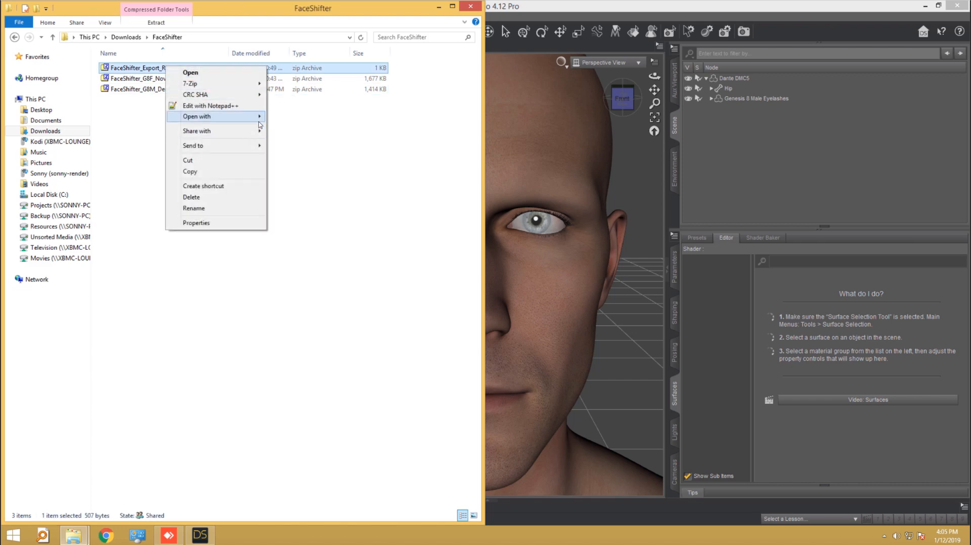
mouse_move(253, 84)
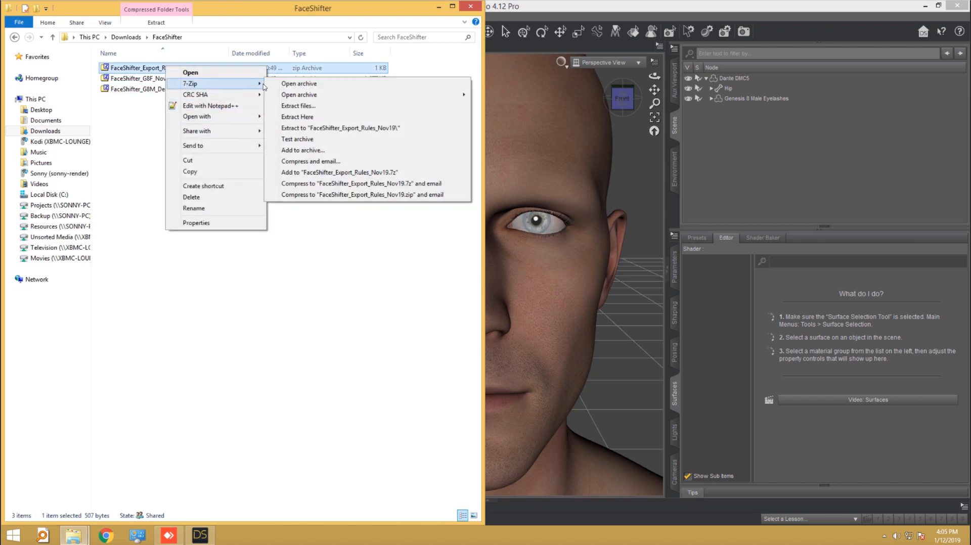
click(344, 128)
Extract FaceShifter_G8F_Nov19.zip with 7-Zip into a folder of the same name.
click(160, 89)
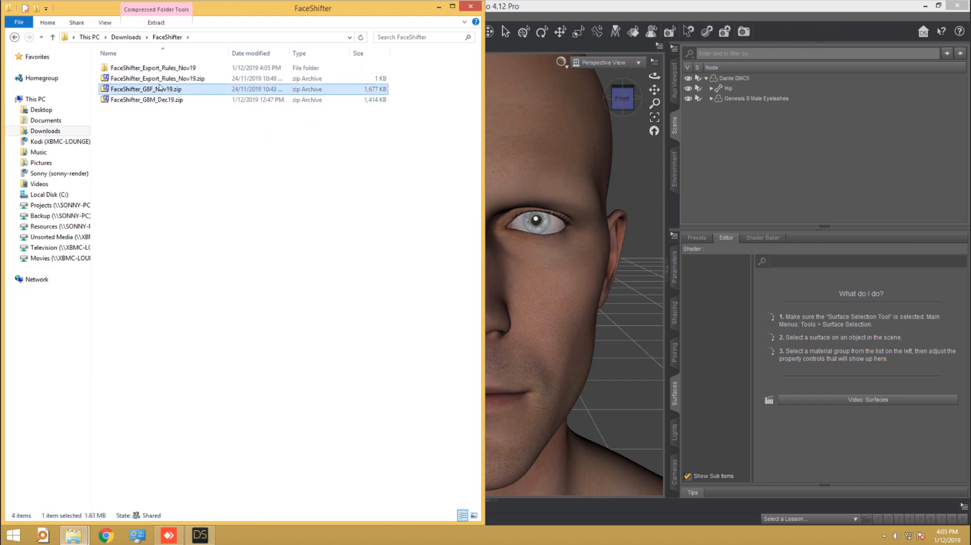
right_click(160, 92)
mouse_move(243, 108)
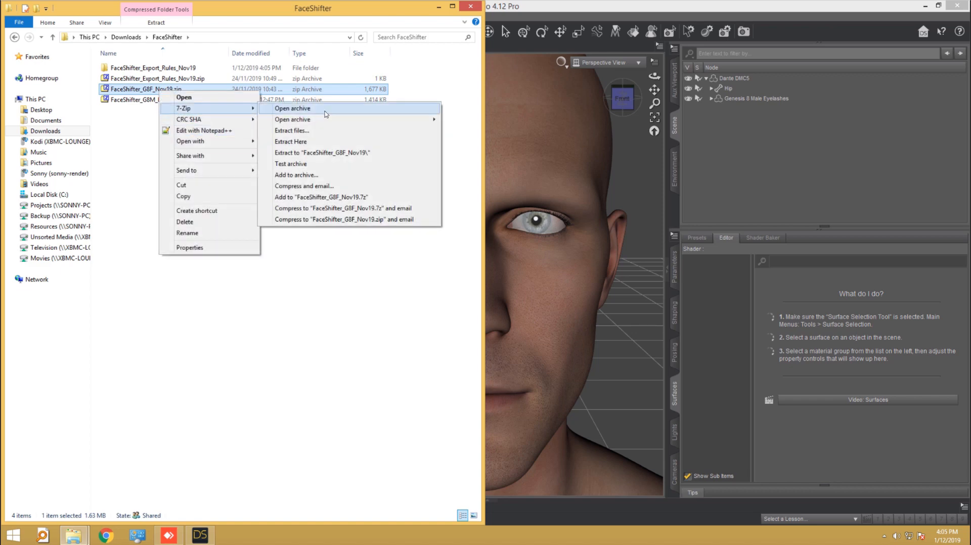
click(334, 153)
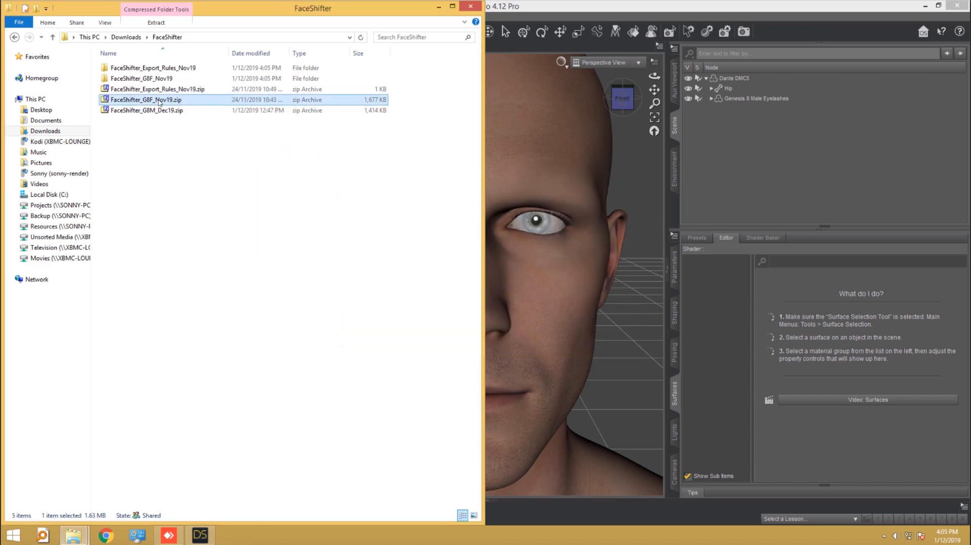
Extract FaceShifter_G8M_Dec19.zip with 7-Zip into a folder of the same name.
click(159, 111)
right_click(159, 111)
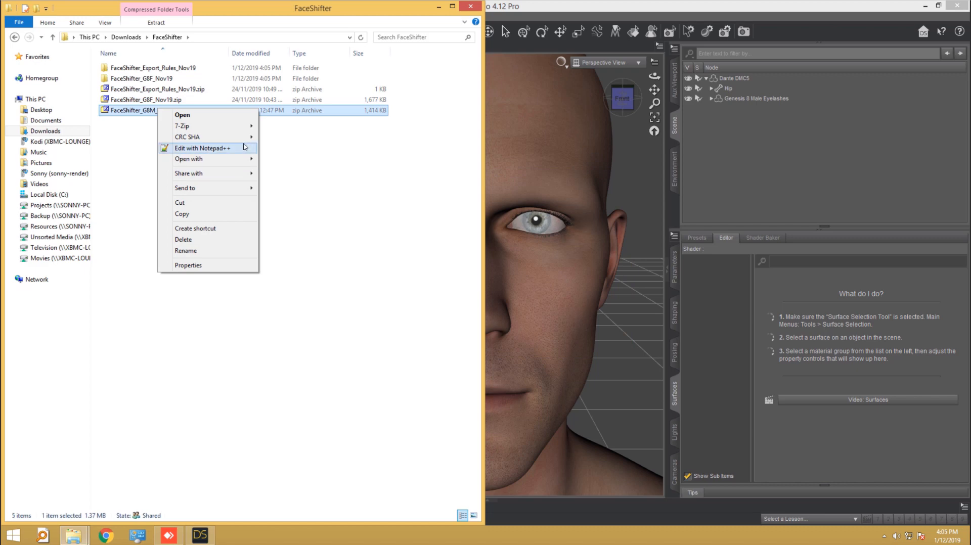
mouse_move(248, 126)
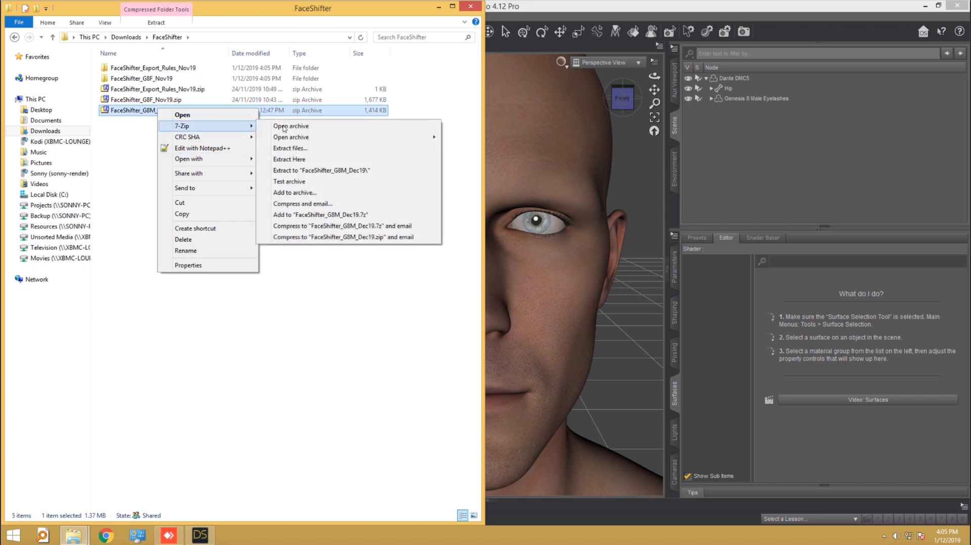
click(324, 171)
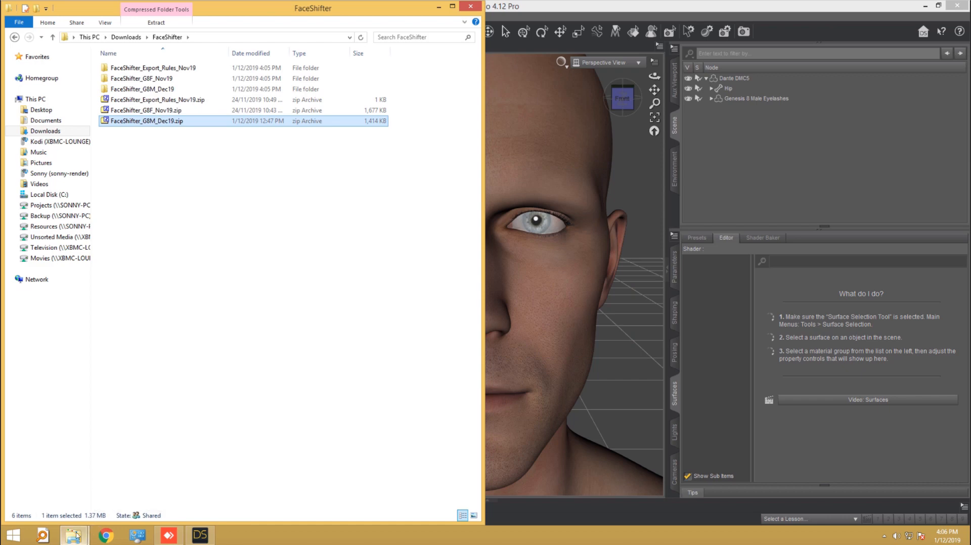
Bring the My DAZ 3D Library folder window forward and examine its full path.
mouse_move(77, 535)
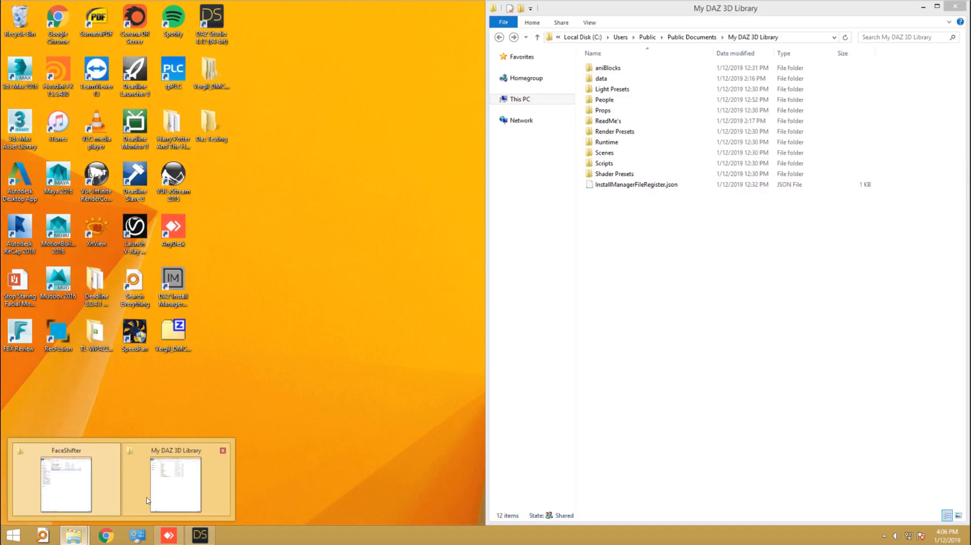
click(147, 504)
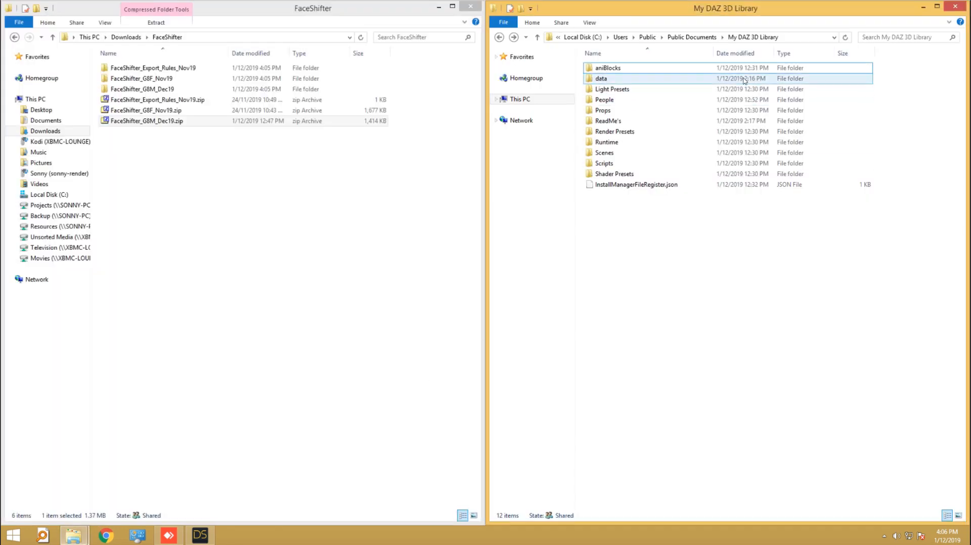
click(799, 38)
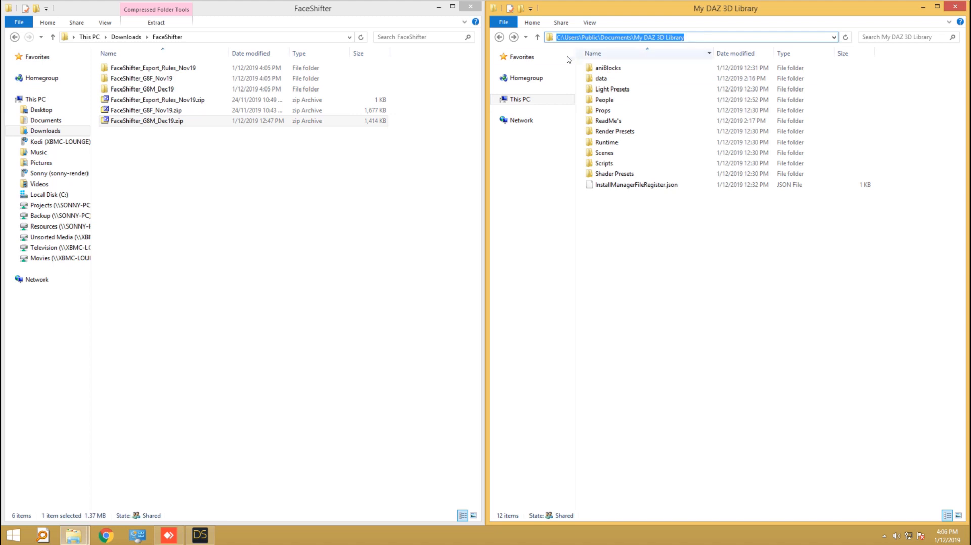
click(563, 38)
click(581, 37)
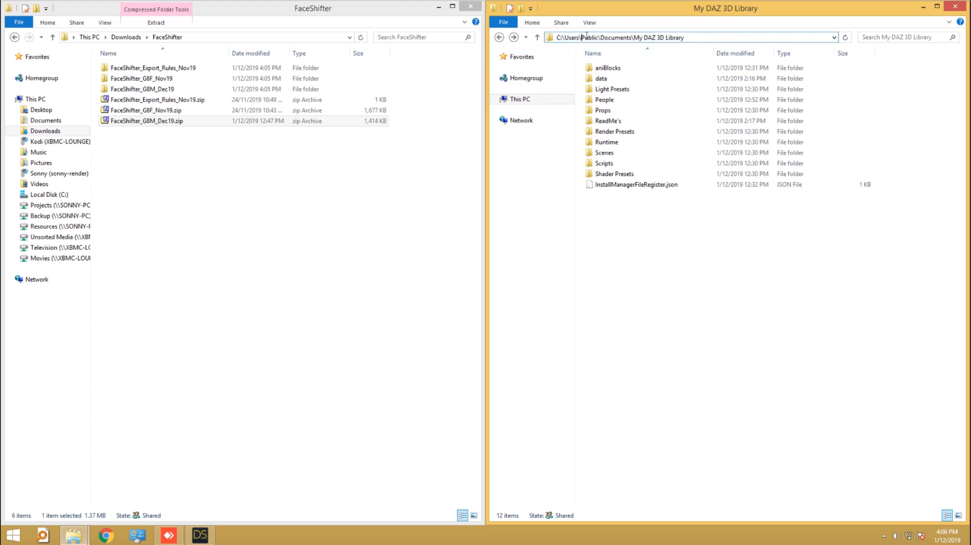
drag(635, 38, 702, 37)
click(652, 271)
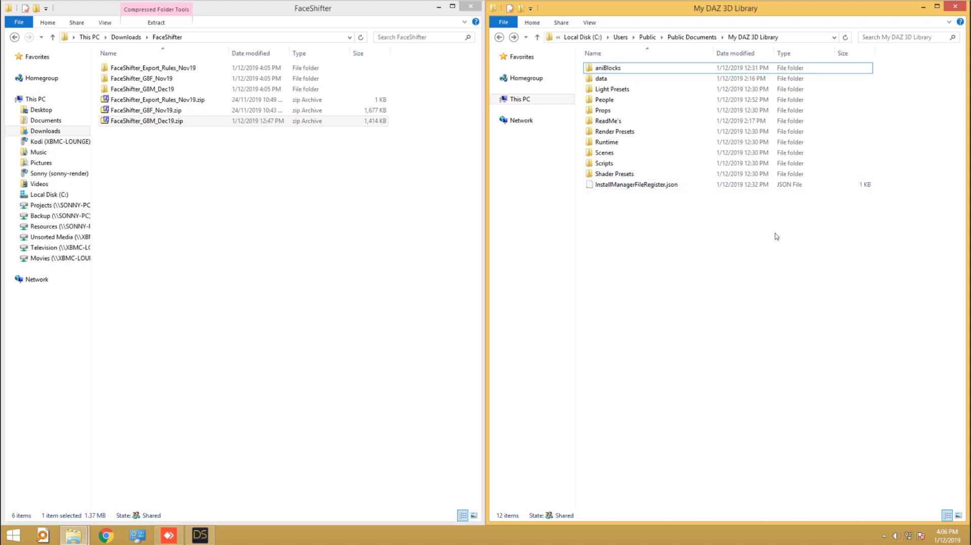
Copy the data, People and Readme's folders from FaceShifter_G8M_Dec19 into My DAZ 3D Library, replacing files with the same names.
double_click(136, 92)
drag(153, 120, 93, 55)
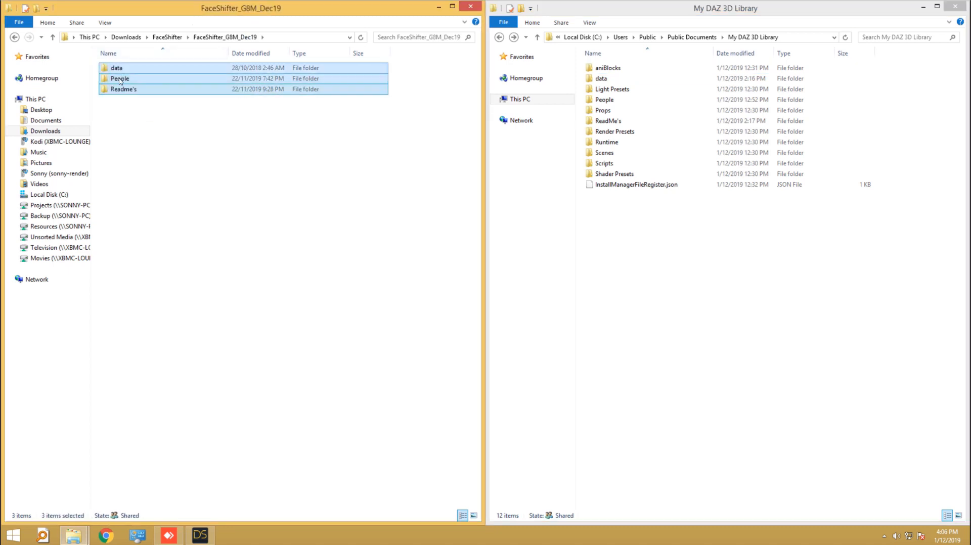
right_click(120, 81)
click(155, 206)
click(591, 209)
right_click(653, 240)
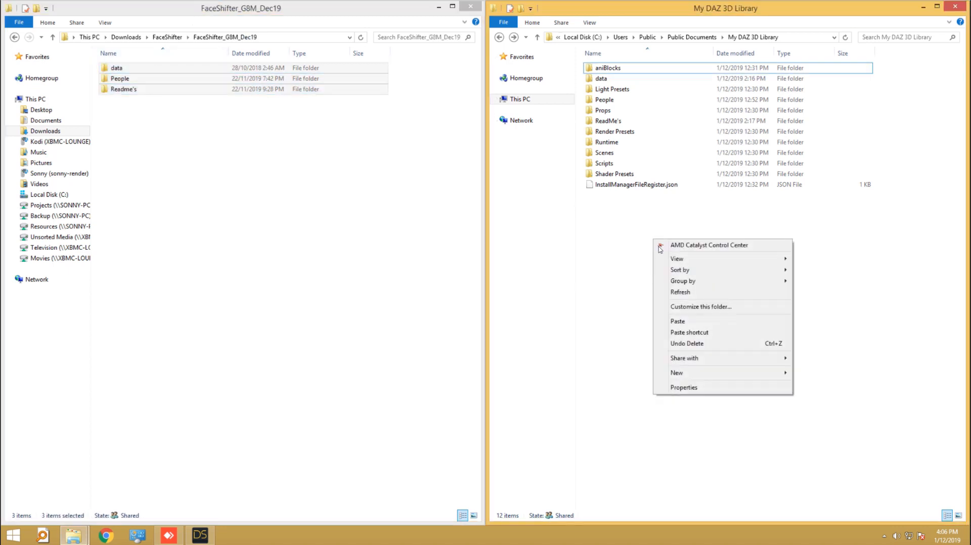
click(678, 322)
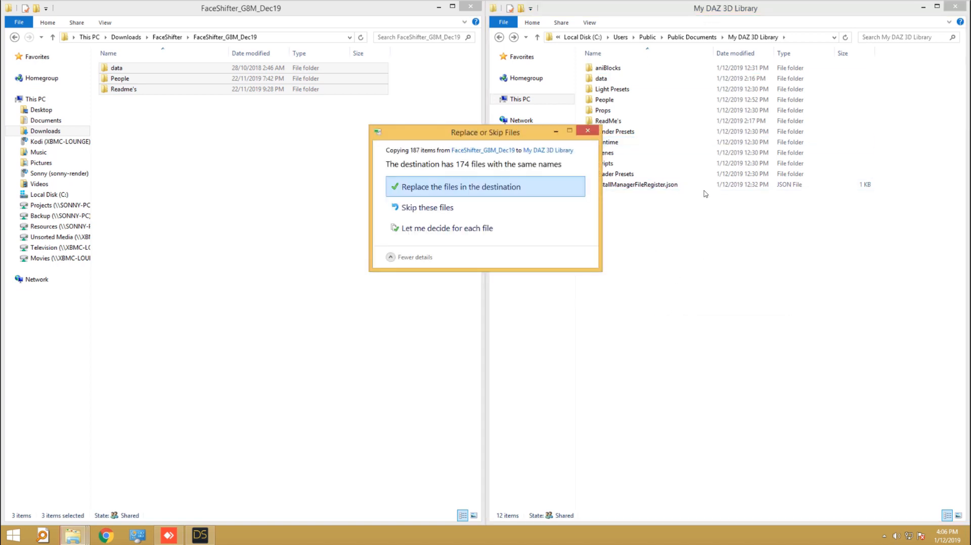
drag(453, 136, 397, 148)
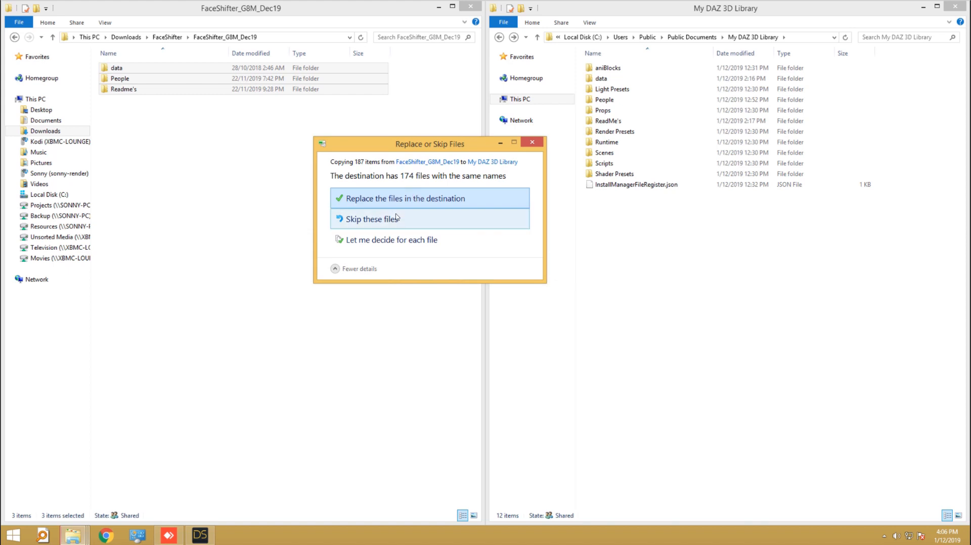
click(373, 200)
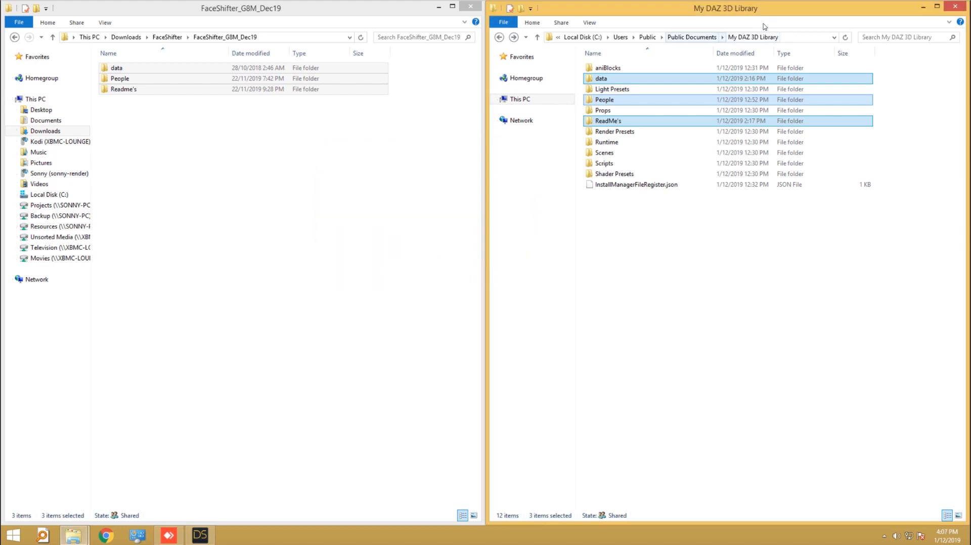
Move the data, People and Readme's folders from FaceShifter_G8F_Nov19 into My DAZ 3D Library, replacing files with the same names.
click(167, 37)
double_click(139, 80)
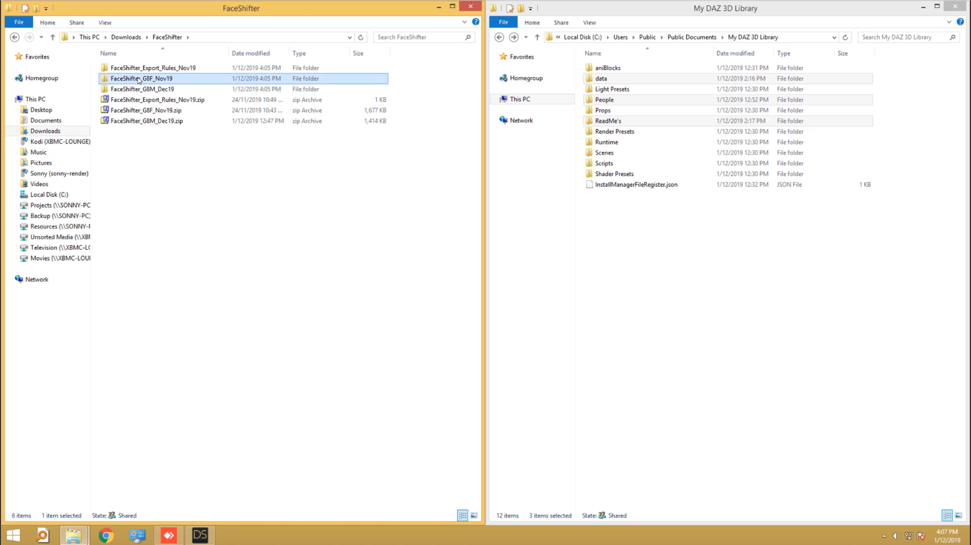
drag(159, 129, 676, 282)
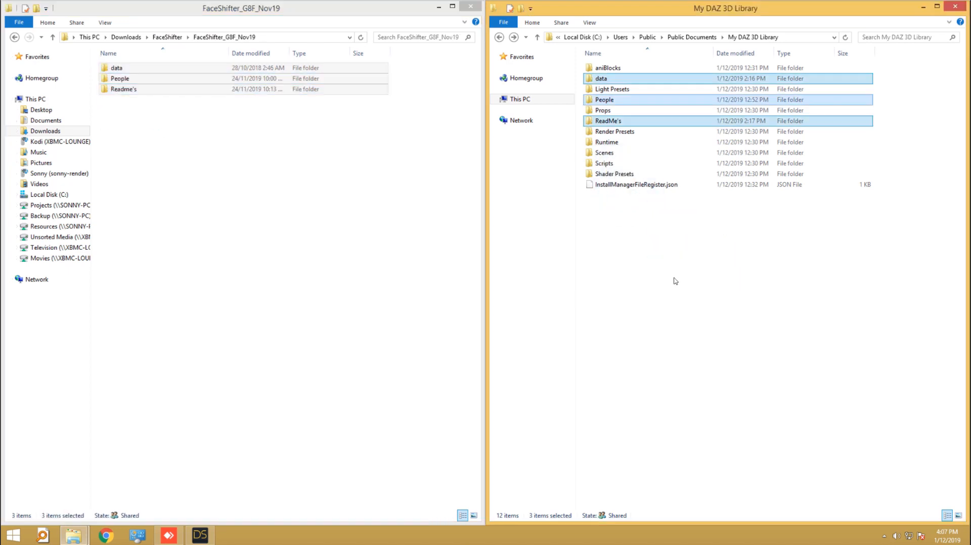
click(458, 187)
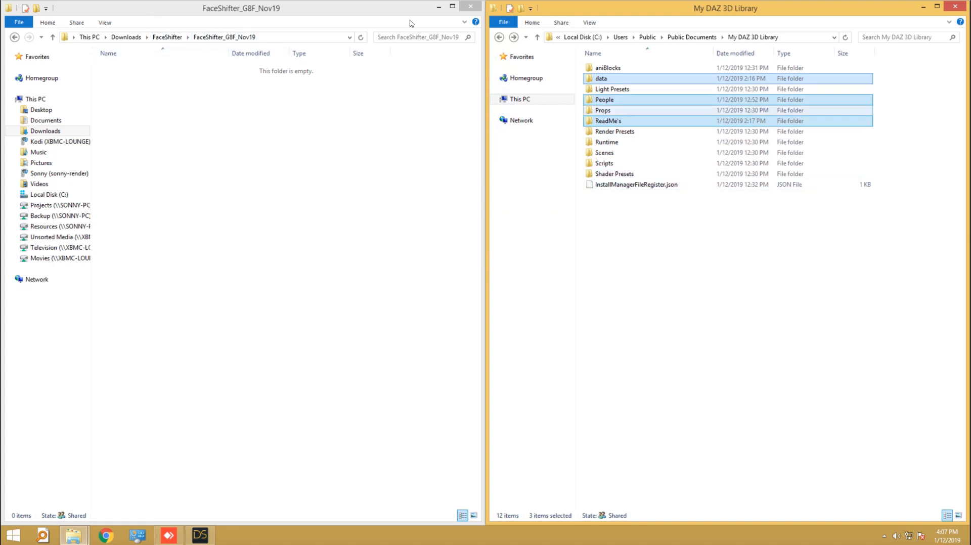
Return to the FaceShifter download folder and select the extracted FaceShifter_Export_Rules_Nov19 folder.
click(167, 37)
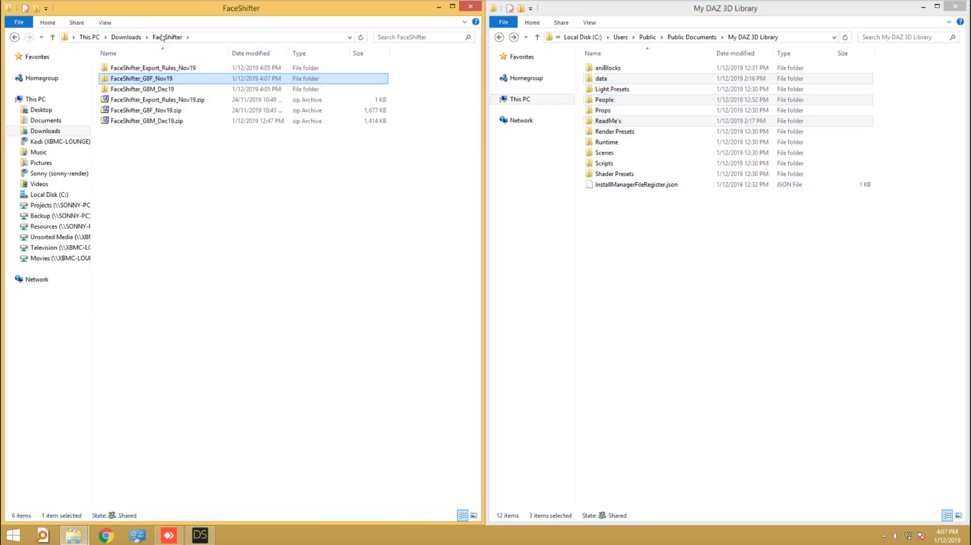
ctrl+click(137, 71)
click(149, 70)
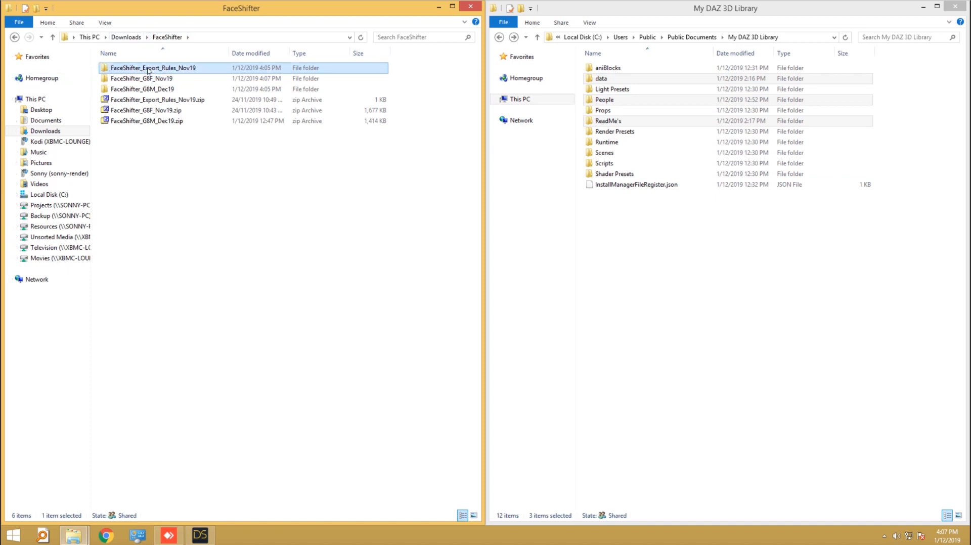
Switch to DAZ Studio and display the FaceShifter G8M expression parameters under the head pose controls of Dante DMC5.
click(202, 535)
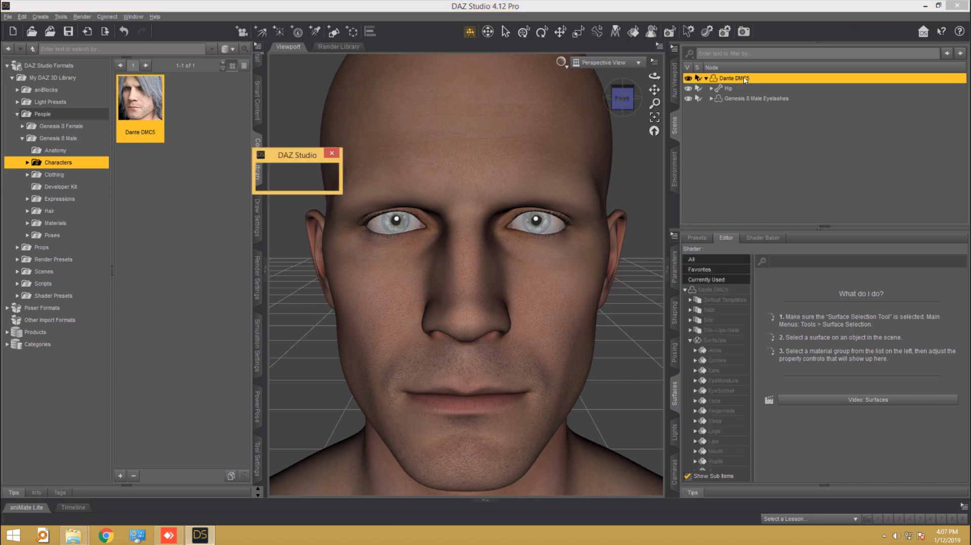
click(675, 273)
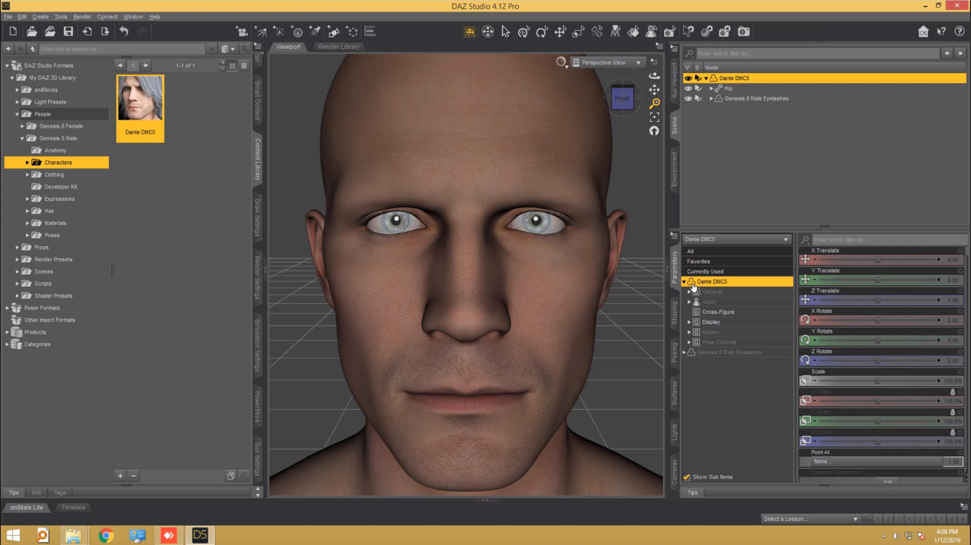
click(689, 342)
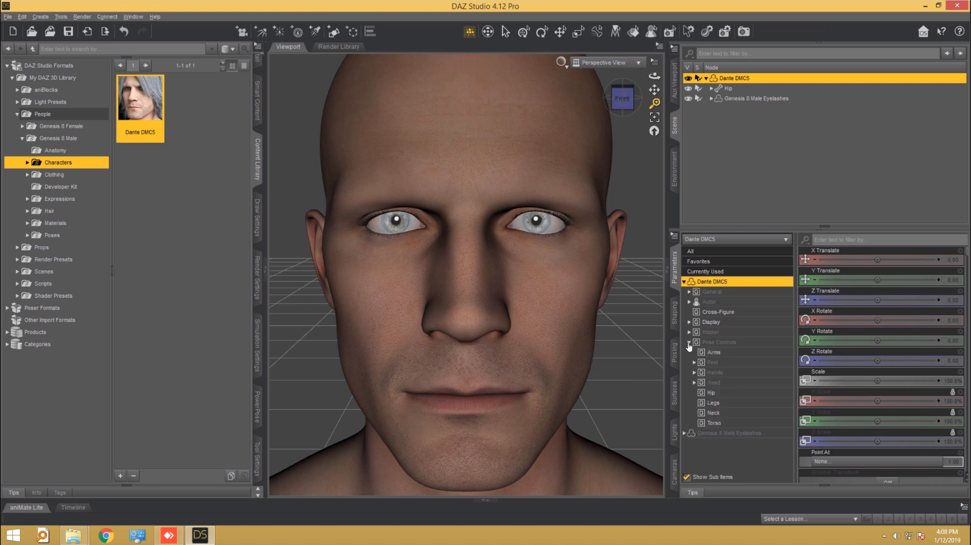
click(695, 383)
click(700, 413)
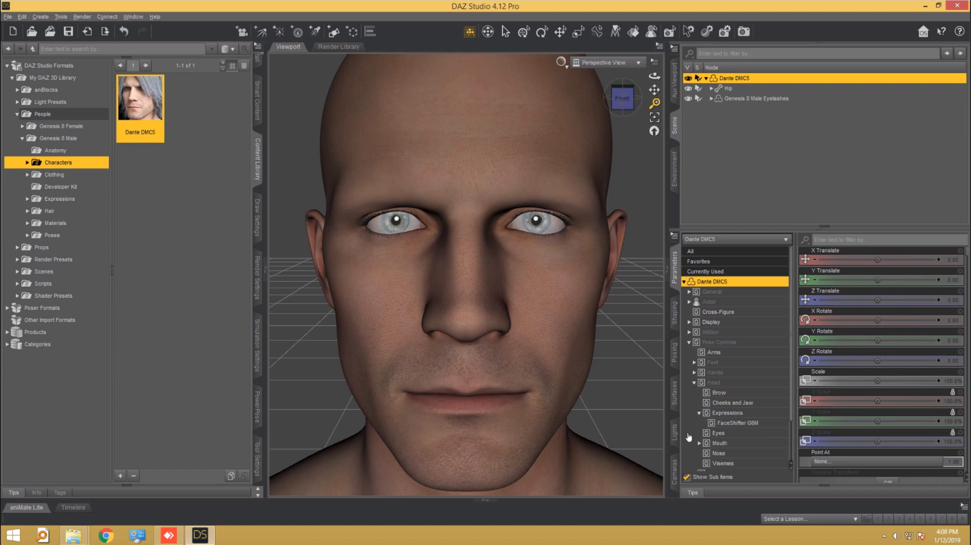
click(739, 423)
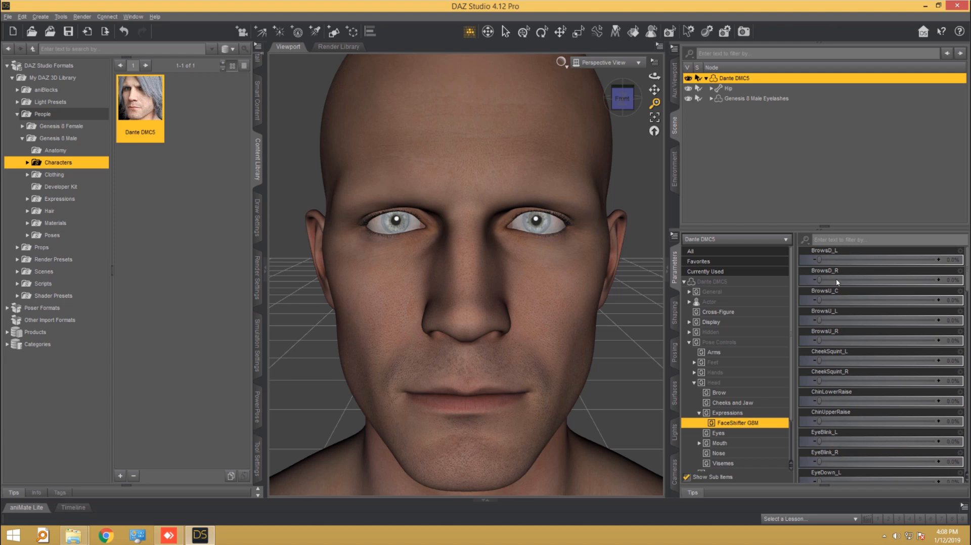
Try out FaceShifter G8M morphs on the face, including BrowsD_L, Puff and a mouth morph.
mouse_move(830, 260)
mouse_down()
mouse_move(939, 260)
mouse_move(819, 260)
mouse_up()
scroll(889, 405, down, 12)
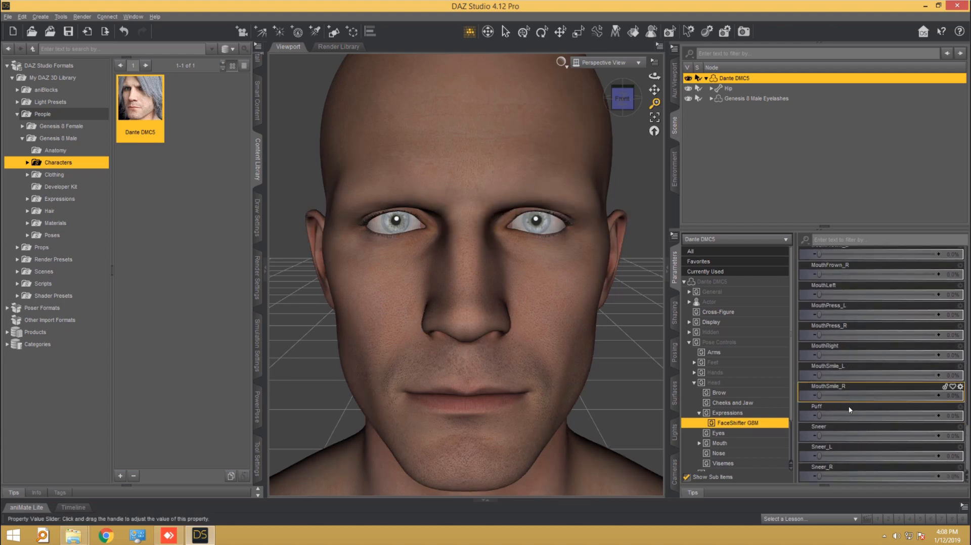
drag(819, 416, 603, 456)
mouse_move(820, 335)
mouse_down()
mouse_move(938, 337)
mouse_move(828, 345)
mouse_up()
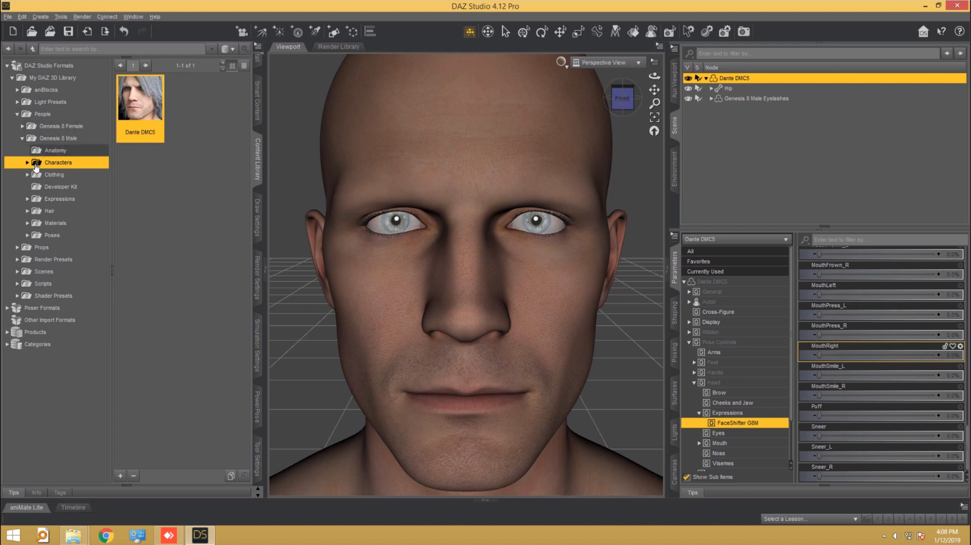
Apply the BrowsD_L, CheekSquint_R and right-eye blink presets from the Genesis 8 Male FaceShifter G8M expressions to Dante DMC5.
click(59, 199)
click(71, 212)
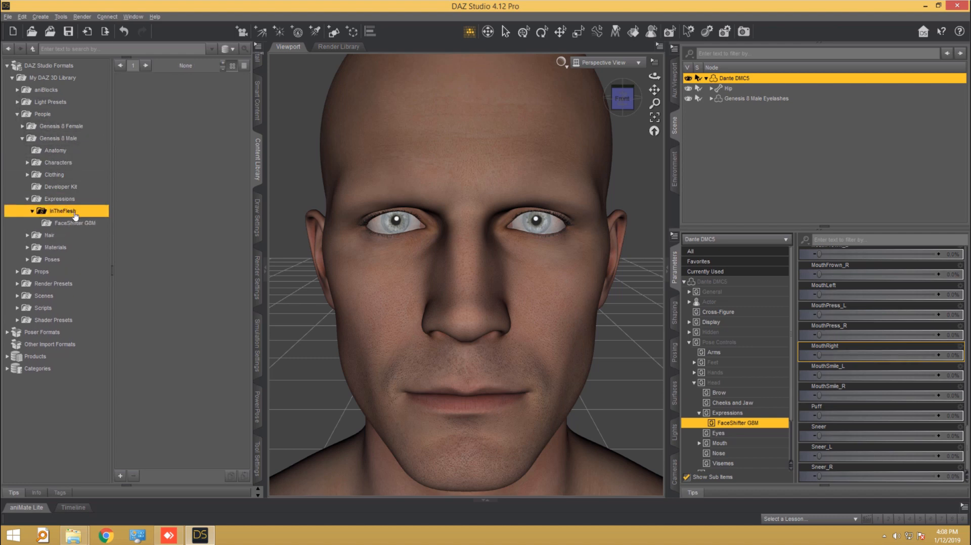
click(65, 223)
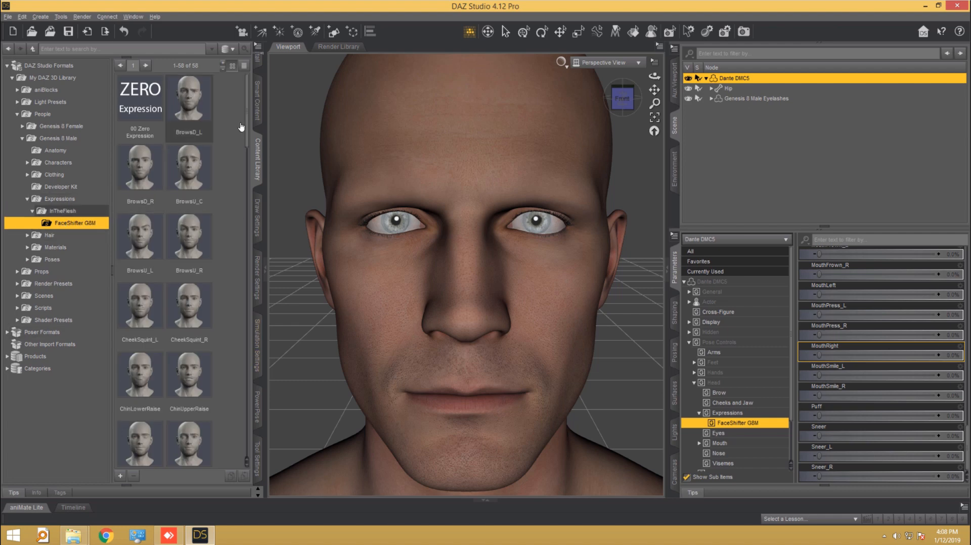
double_click(197, 116)
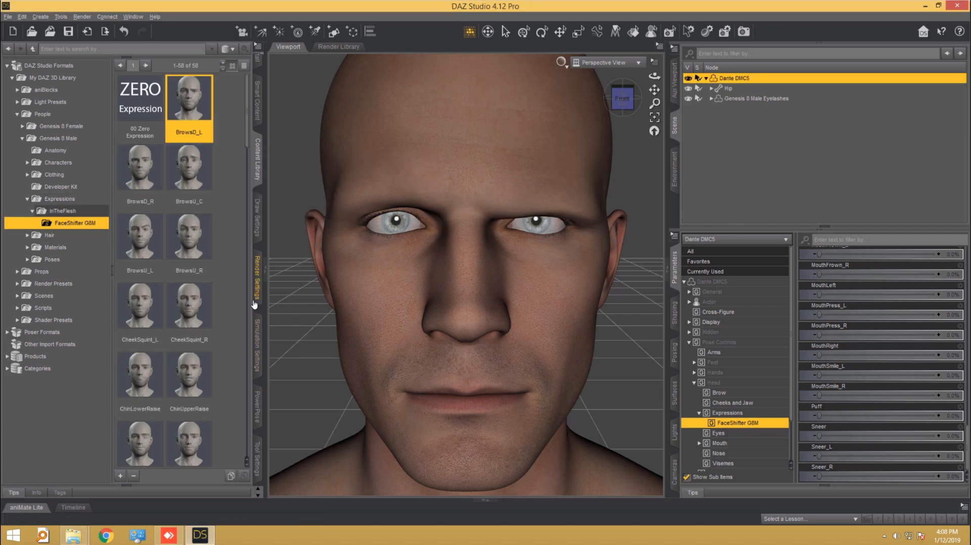
double_click(190, 311)
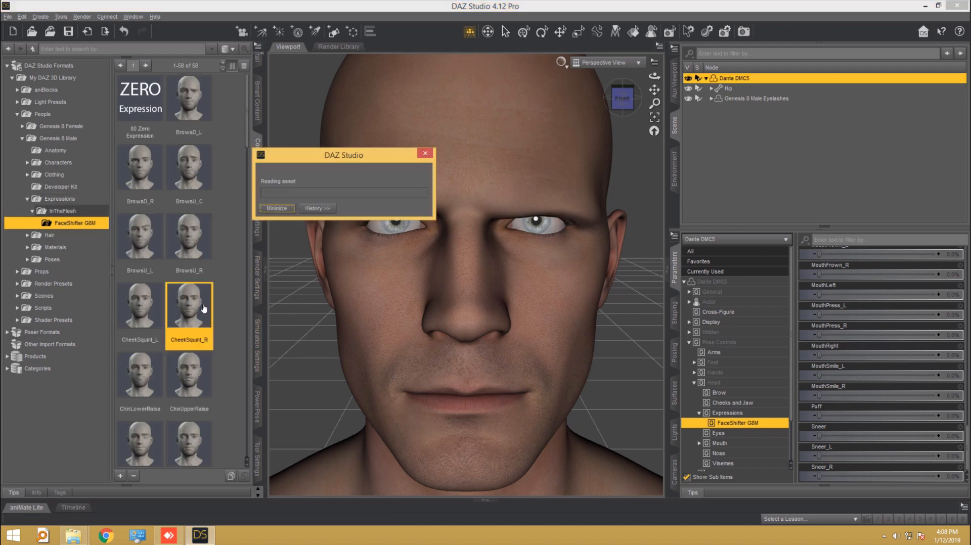
double_click(172, 455)
scroll(541, 359, up, 3)
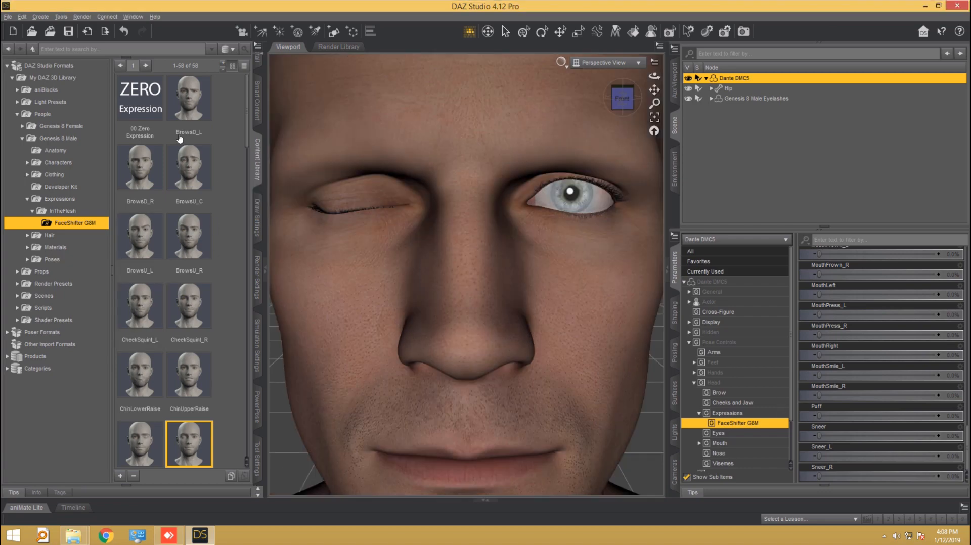
Reset the face of Dante DMC5 with the 00 Zero Expression preset and delete the Genesis 8 Male Eyelashes from the scene.
scroll(606, 347, down, 3)
double_click(140, 91)
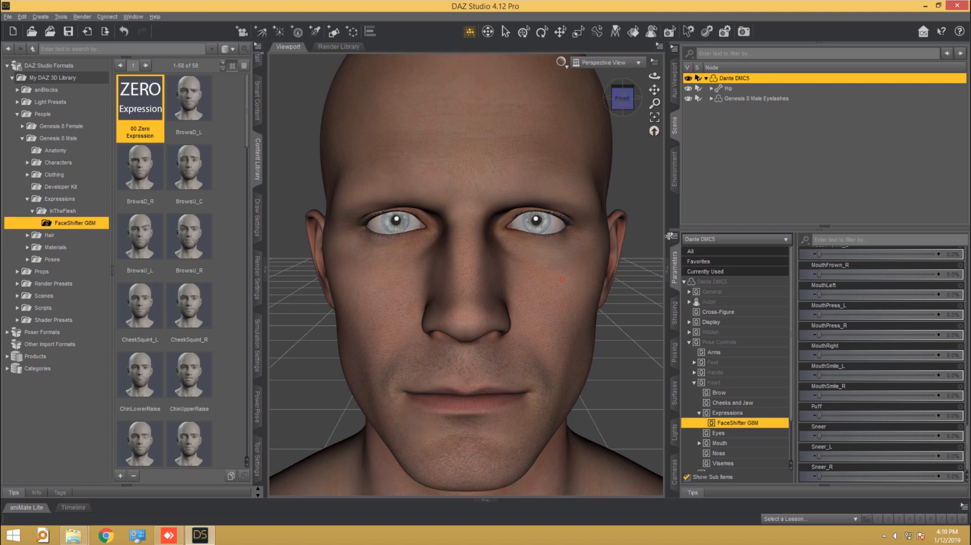
click(763, 98)
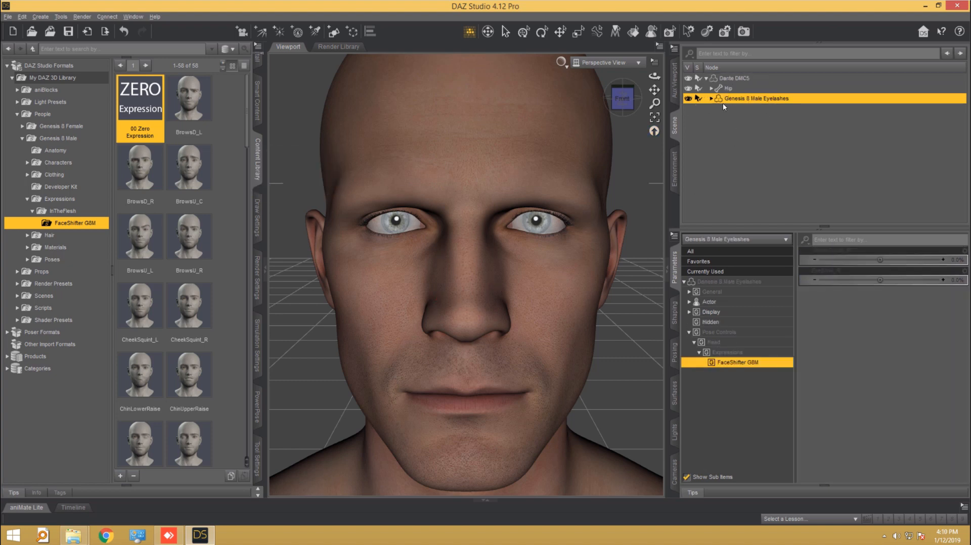
key(Delete)
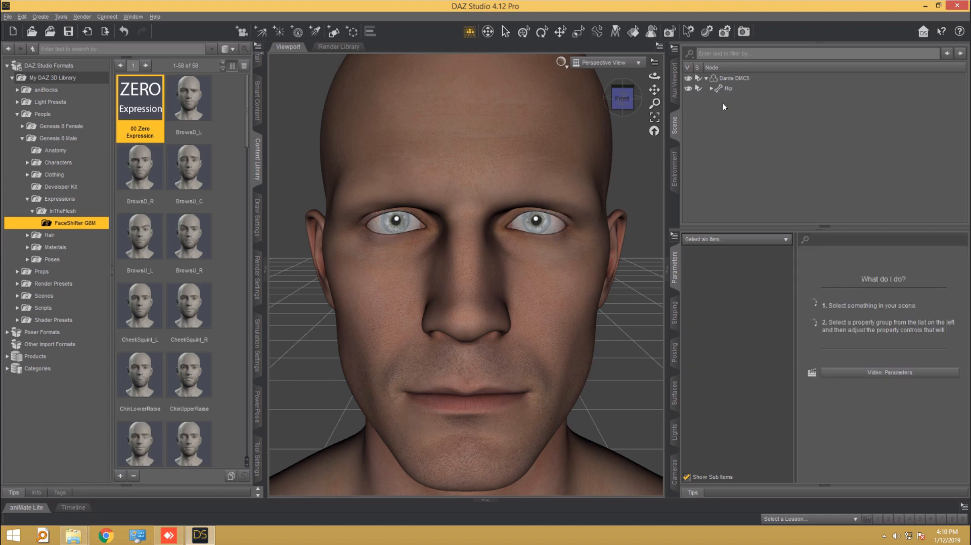
Hide the Cornea and EyeMoisture surfaces of Dante DMC5 with the Geometry Editor.
click(744, 78)
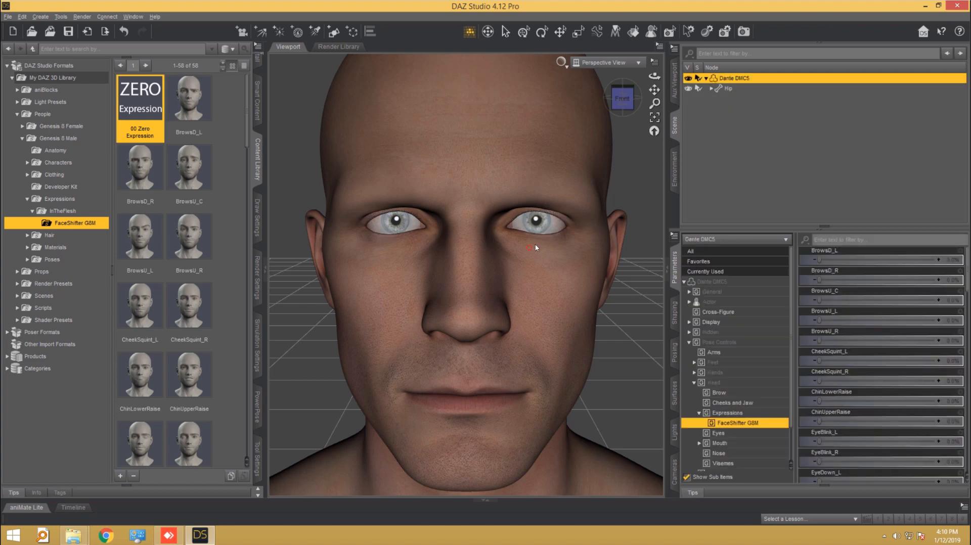
click(258, 460)
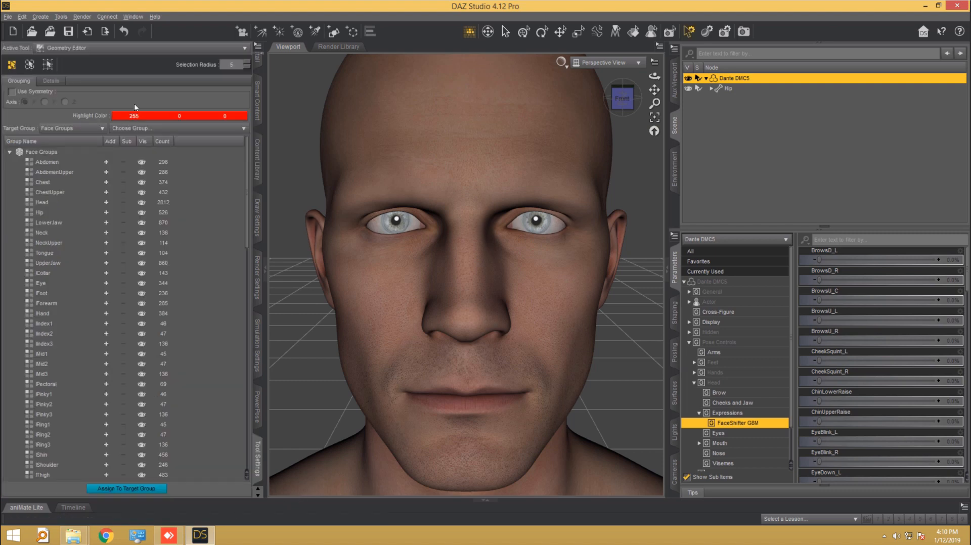
click(104, 48)
click(68, 170)
scroll(91, 286, down, 7)
scroll(94, 282, down, 10)
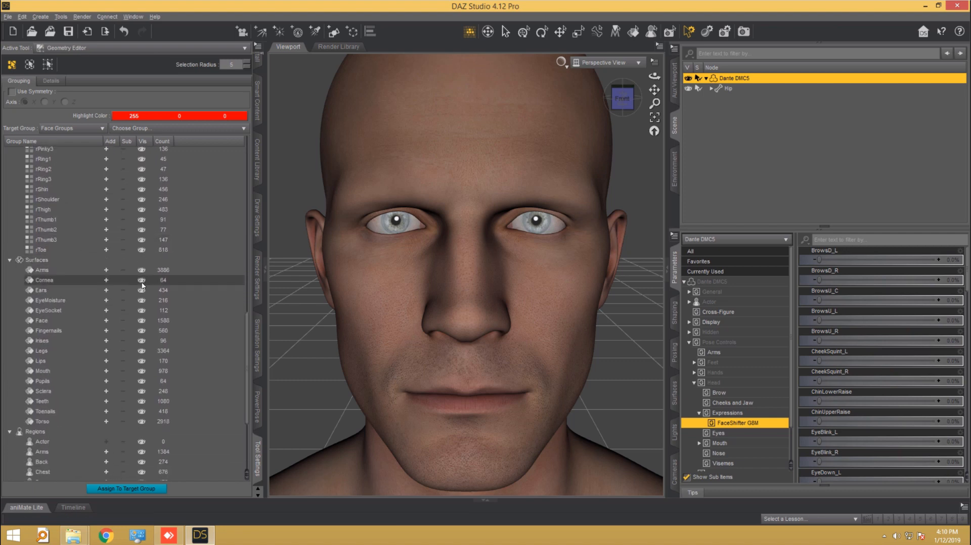
click(101, 281)
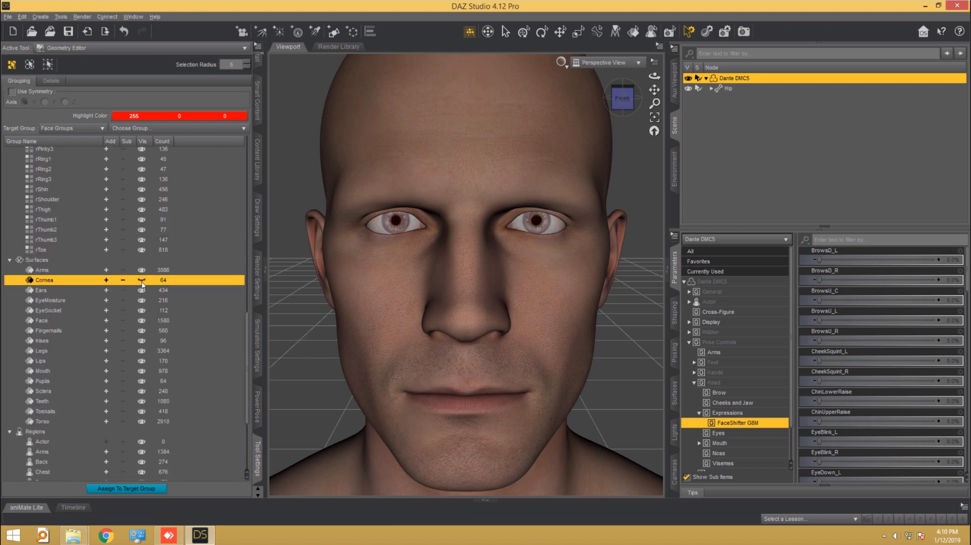
click(143, 302)
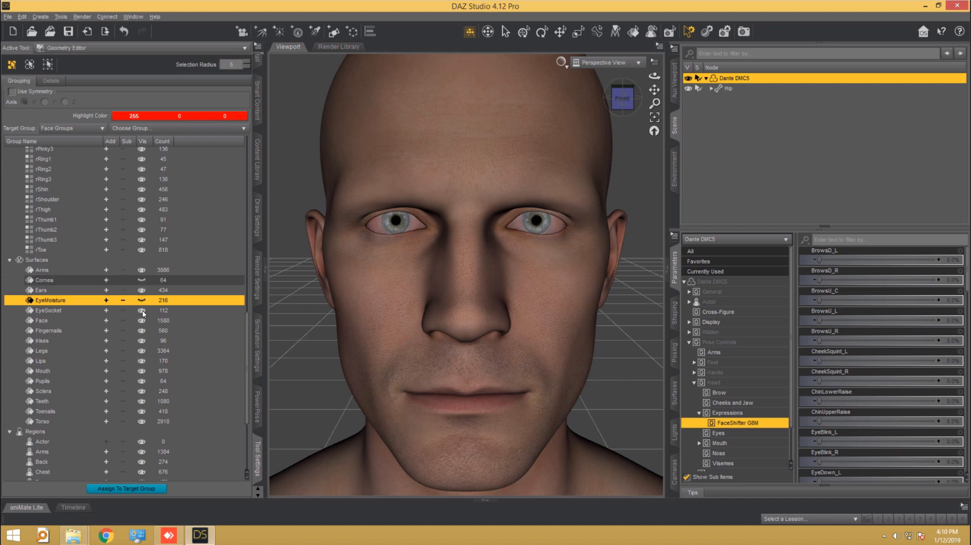
Start exporting Dante DMC5 as an Autodesk FBX file named Dante FaceShift in the FaceShifter folder.
click(753, 120)
click(743, 79)
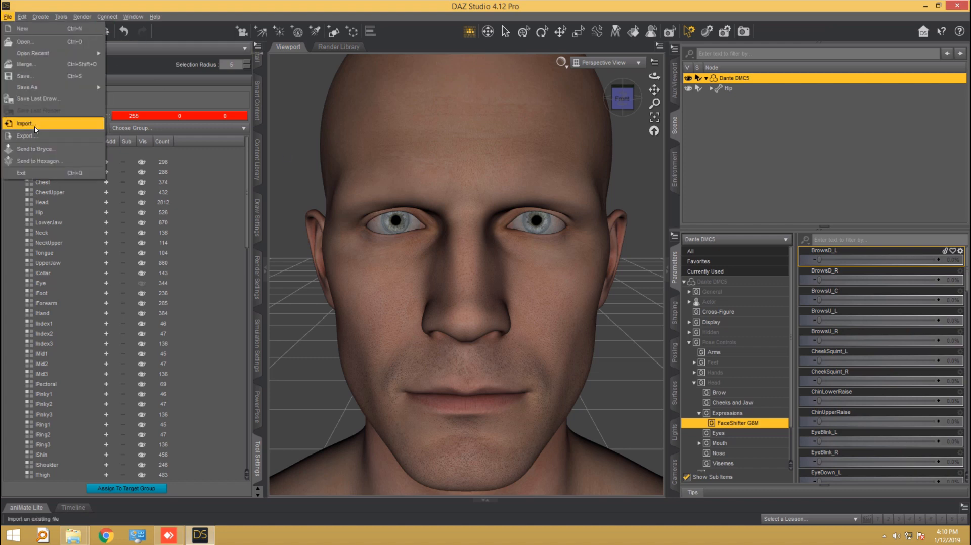
click(23, 136)
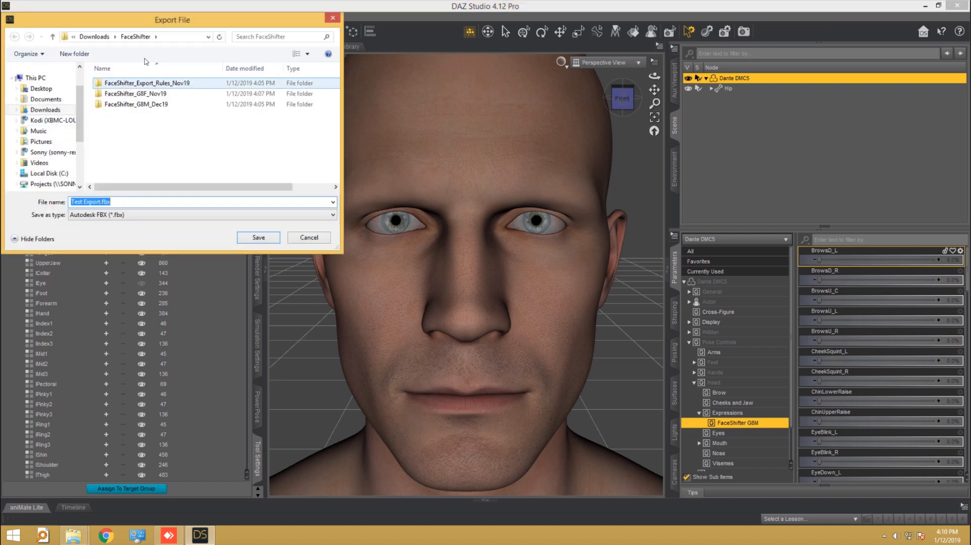
click(100, 202)
drag(101, 202, 53, 203)
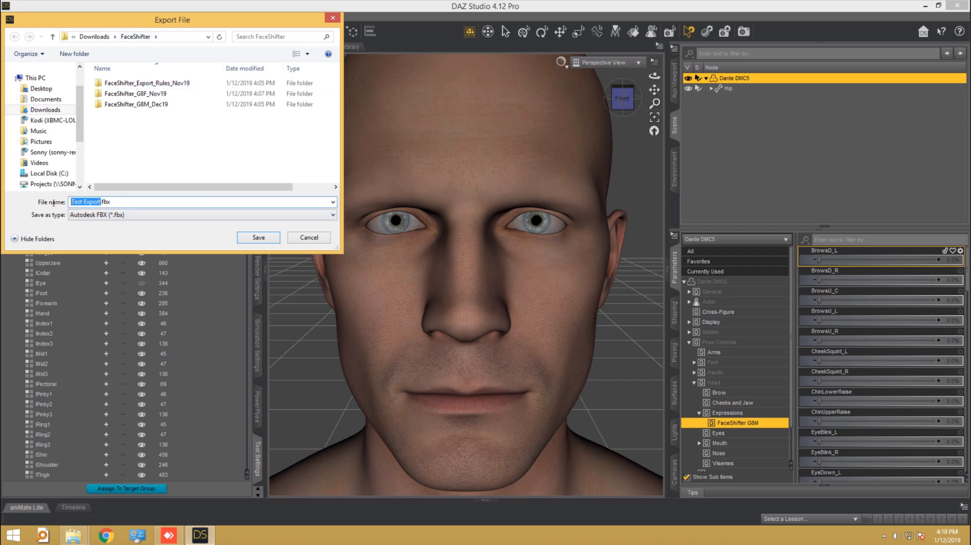
click(94, 215)
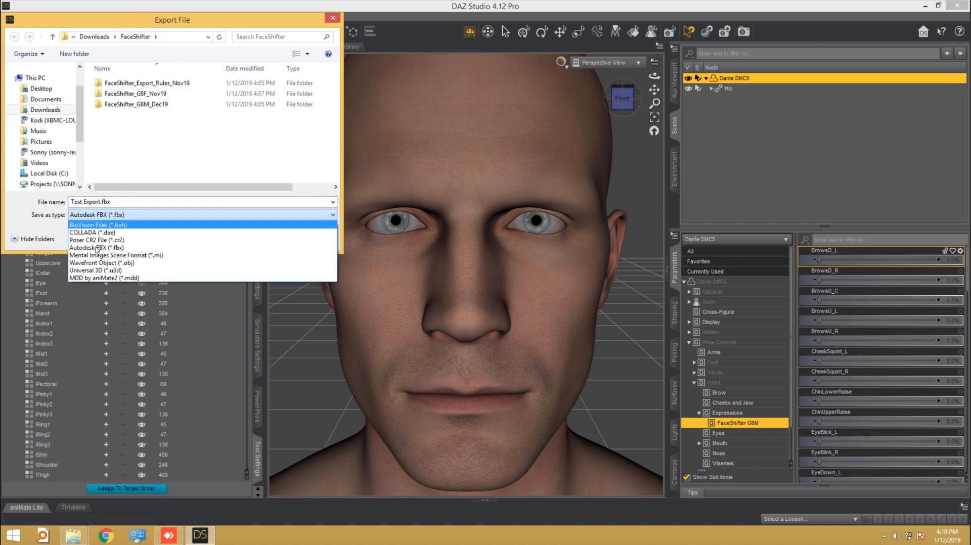
click(97, 248)
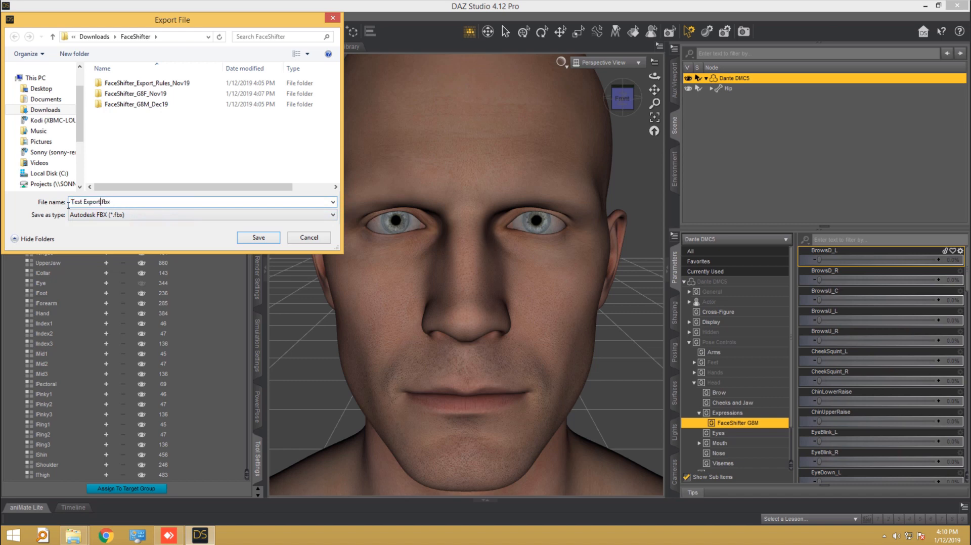
drag(101, 202, 56, 209)
text(Dante FaceShift)
click(256, 246)
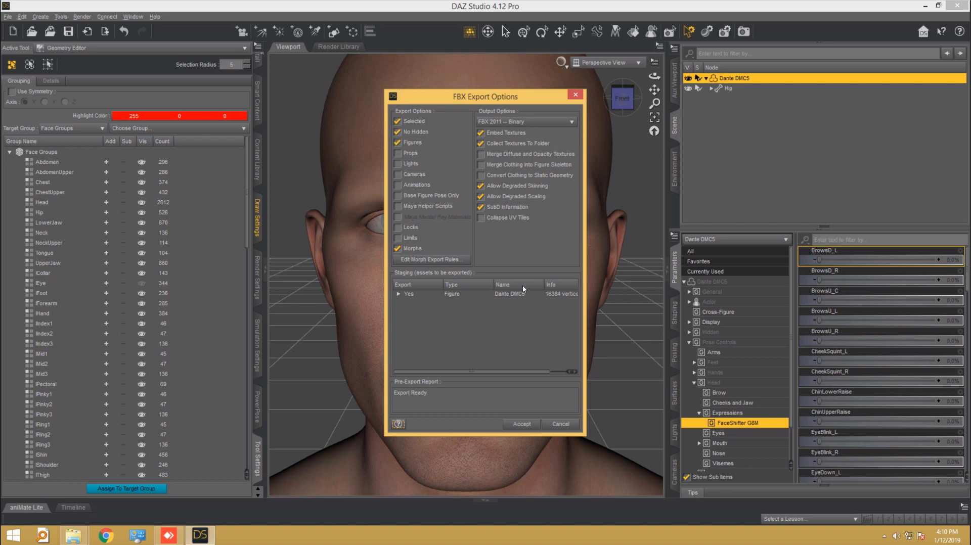
Check that Embed Textures, Collect Textures To Folder and Morphs are enabled in the FBX export options.
click(481, 133)
click(488, 133)
click(521, 145)
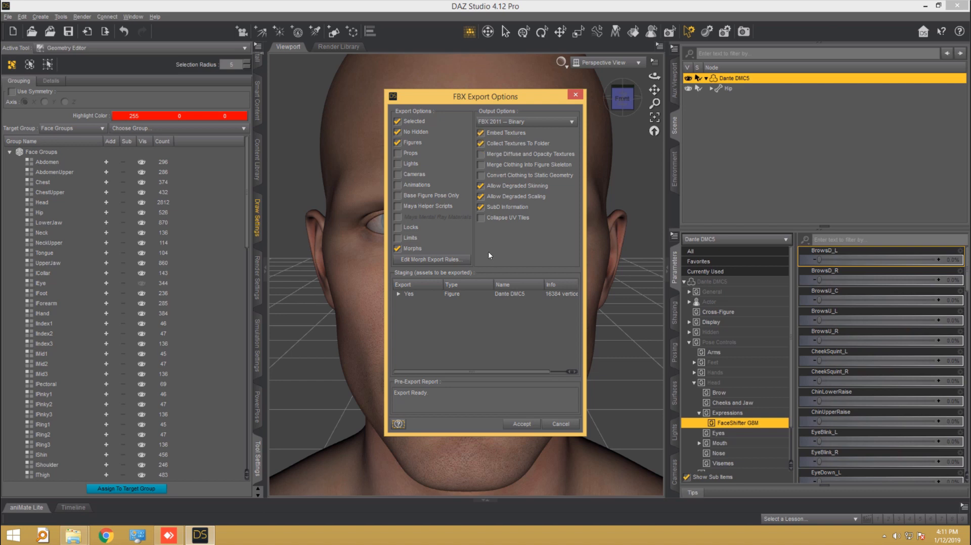
click(403, 250)
click(404, 251)
Import FaceShifter_Export_Rules_Nov19.csv from the extracted FaceShifter_Export_Rules_Nov19 folder into the FBX morph export rules.
click(410, 262)
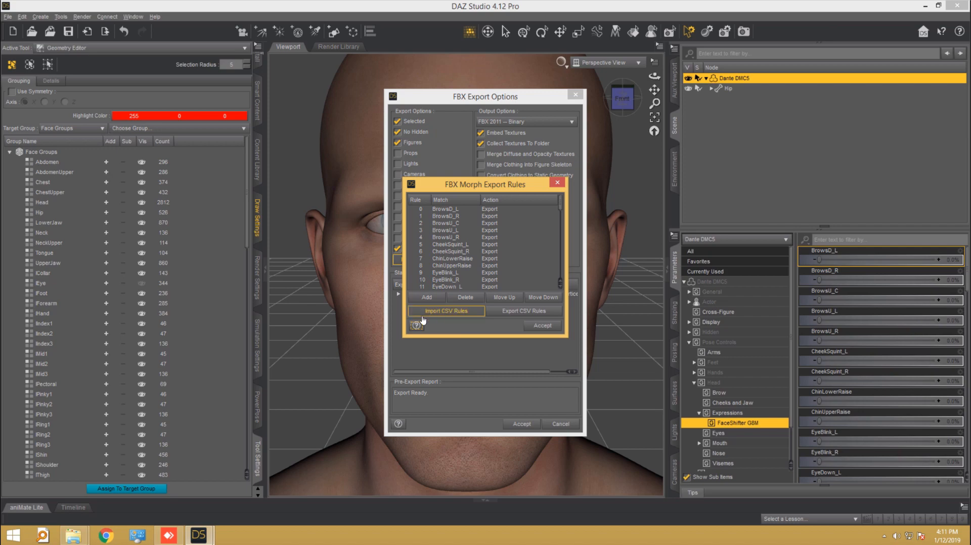
click(447, 311)
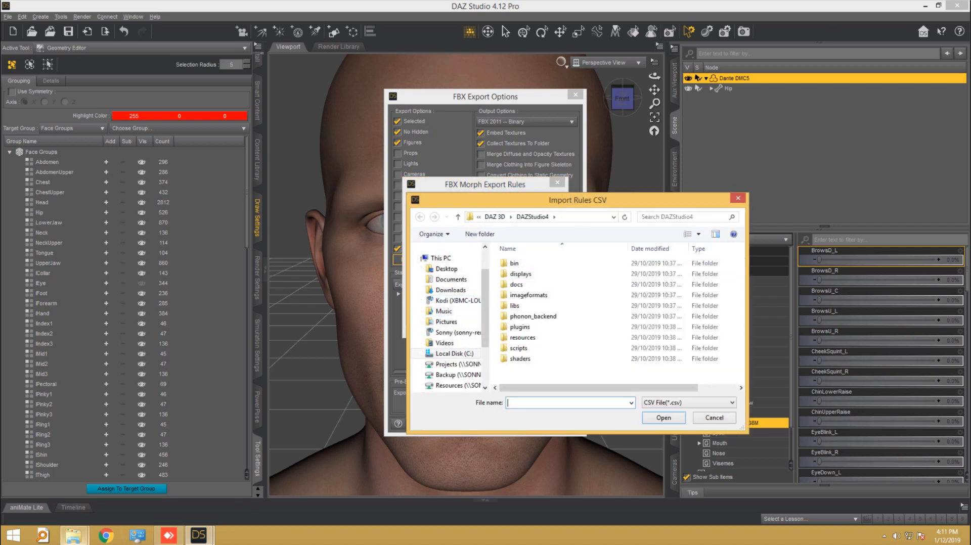
key(alt+Tab)
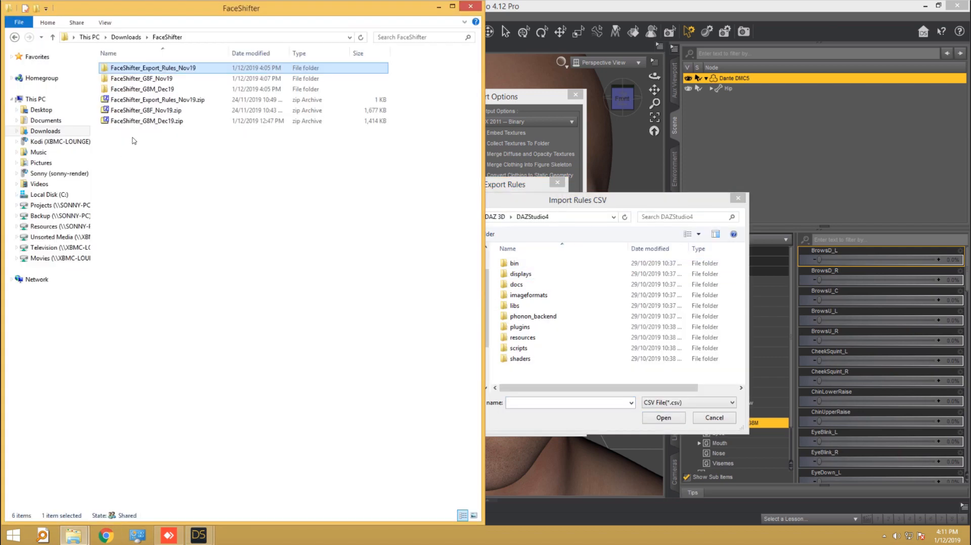
double_click(150, 68)
click(302, 38)
key(ctrl+c)
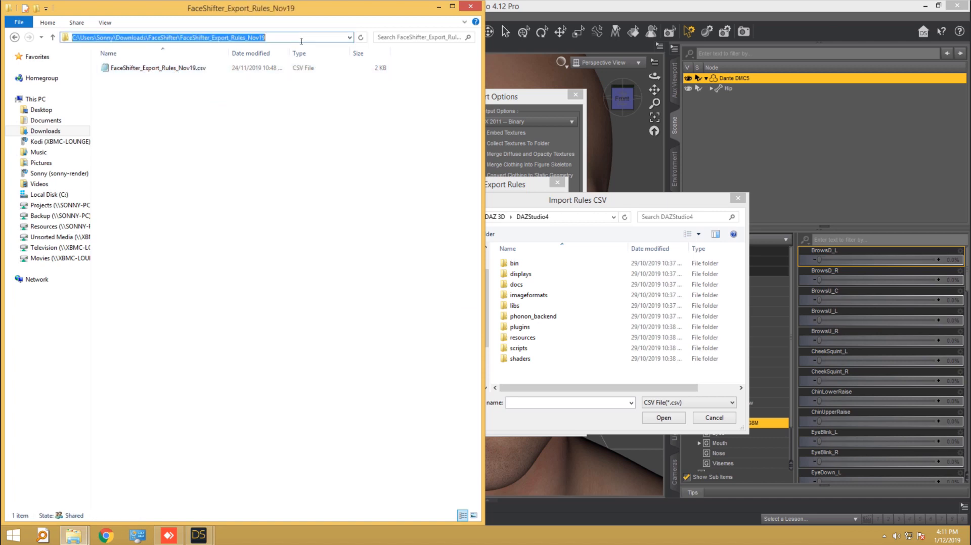
click(590, 213)
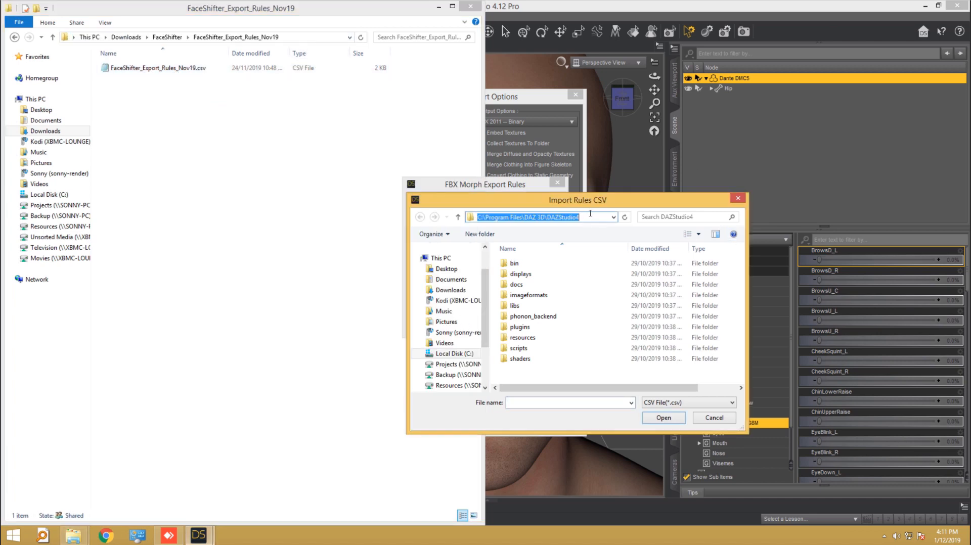
key(ctrl+v)
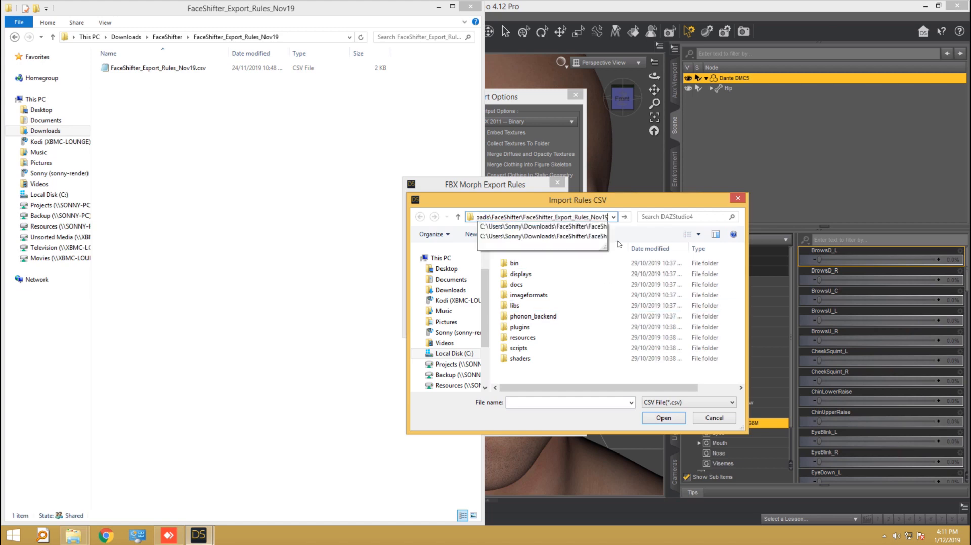
key(Return)
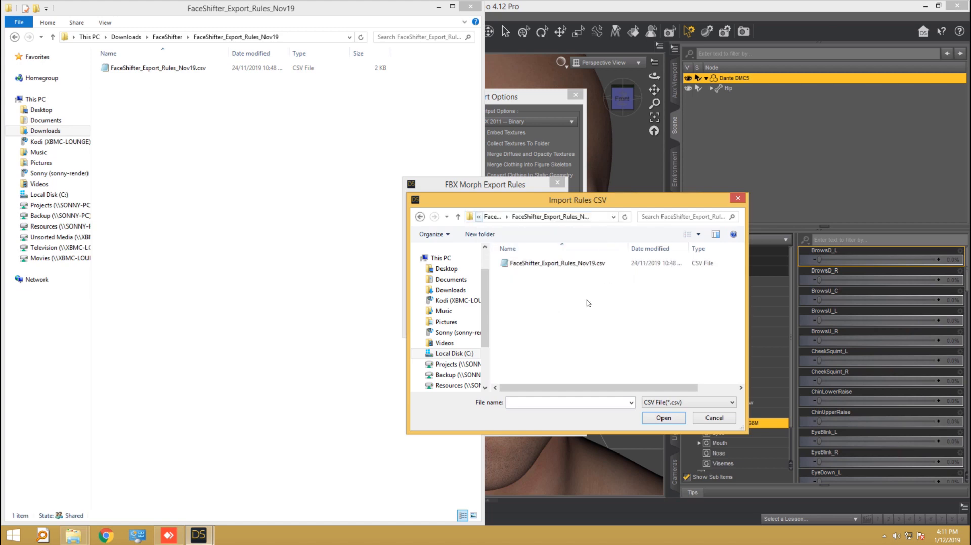
click(566, 267)
click(661, 417)
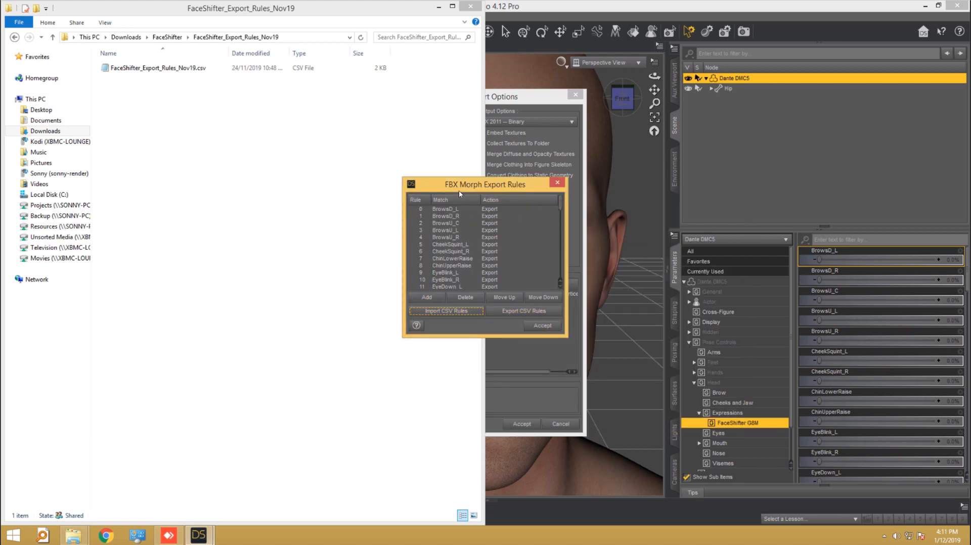
Review and accept the imported morph export rules, and run the FBX export.
drag(459, 192, 519, 144)
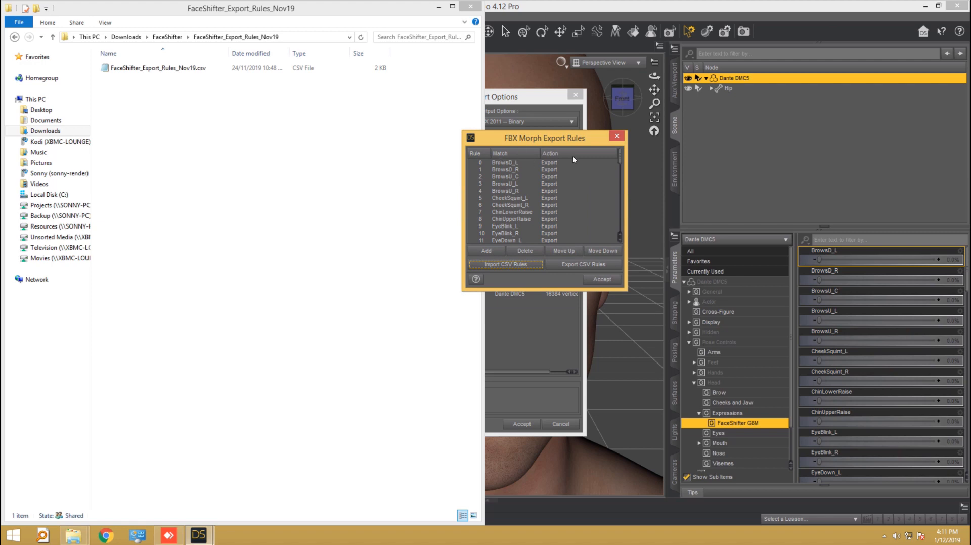
drag(621, 163, 621, 238)
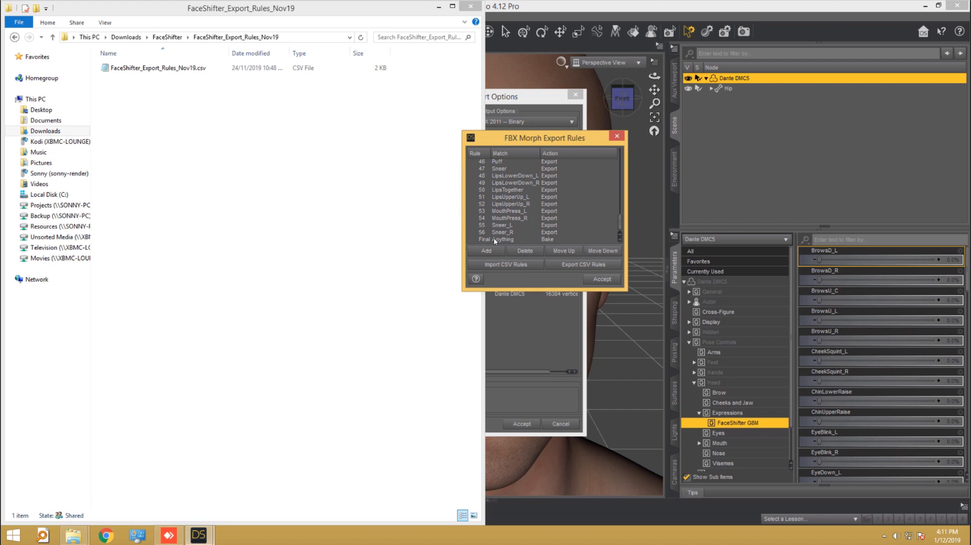
click(605, 283)
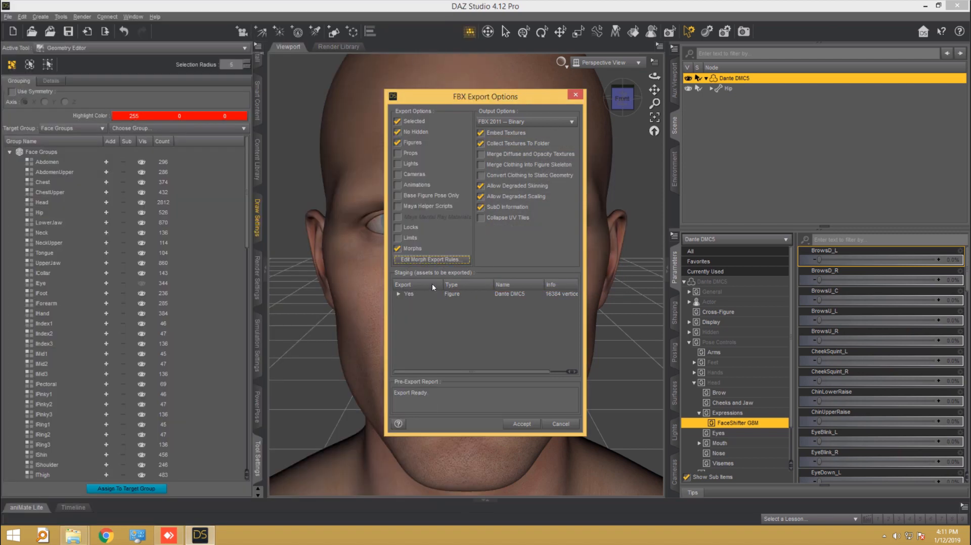
click(522, 425)
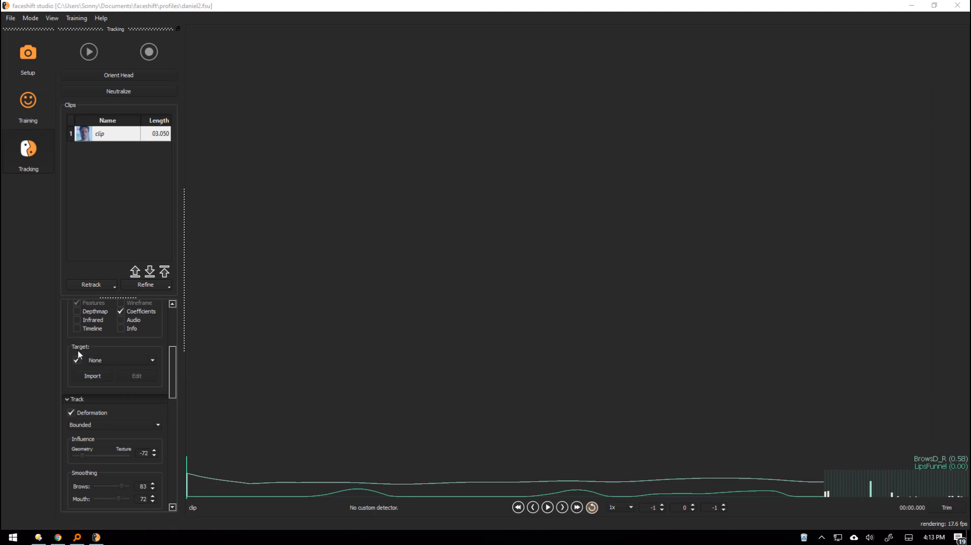
In faceshift studio, import a new tracking target from Dante FaceShift.fbx in the F:\DEV\FaceShifter Tutorial folder.
click(92, 375)
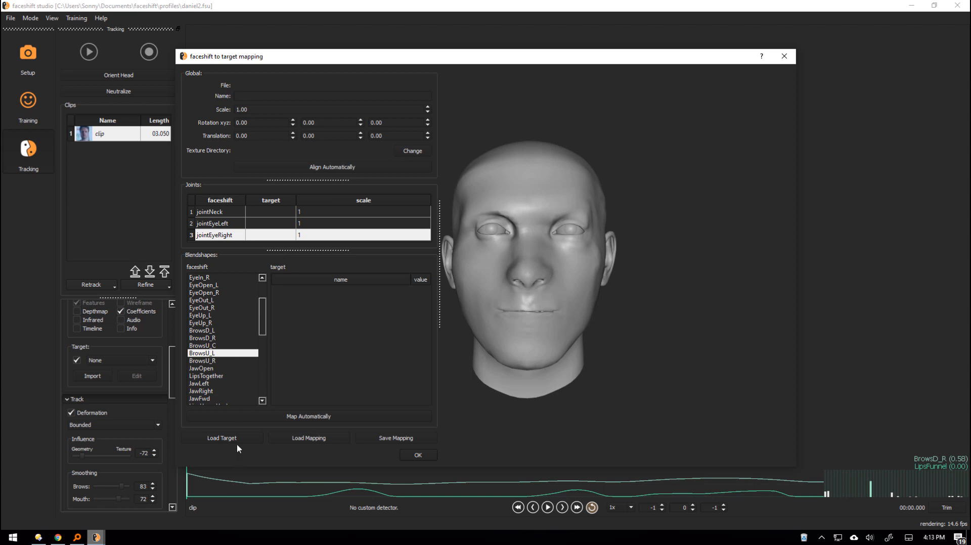
click(224, 440)
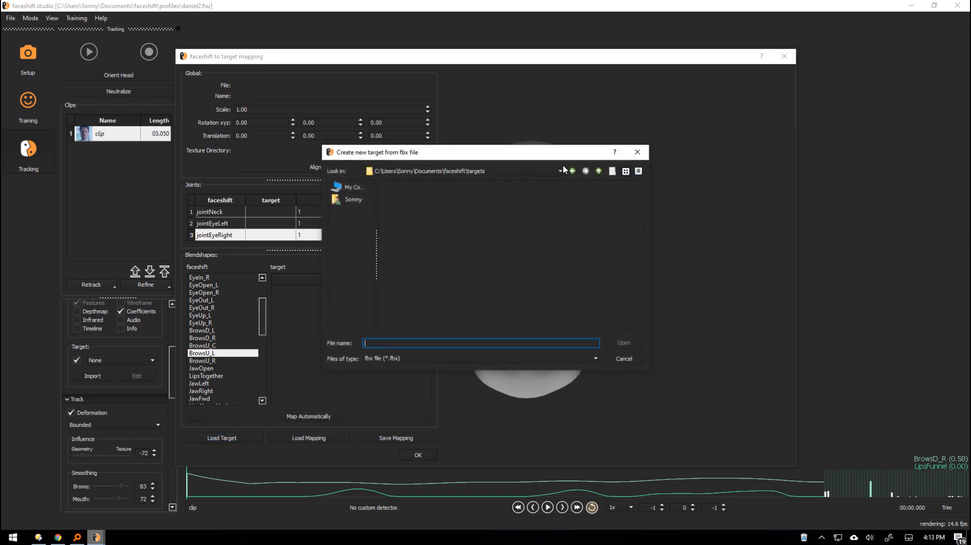
click(560, 171)
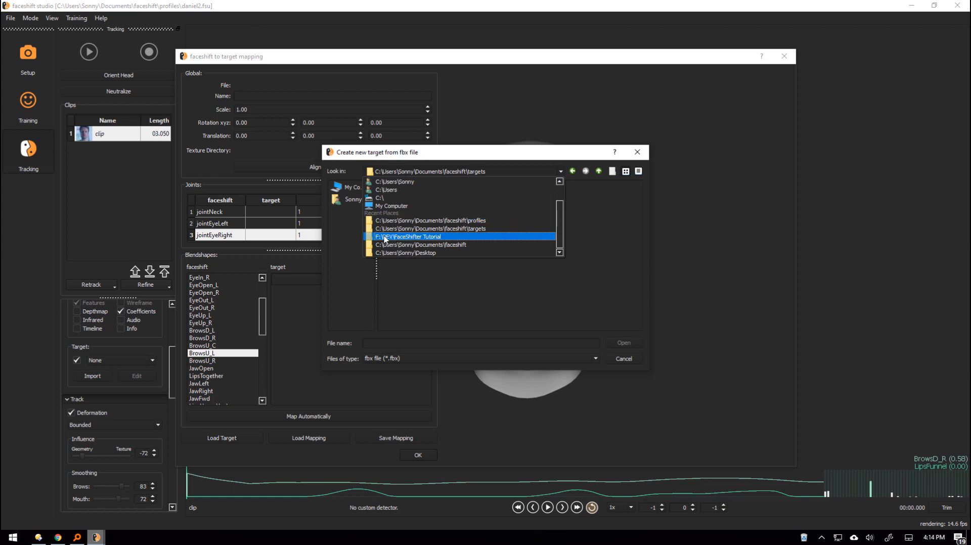
click(385, 237)
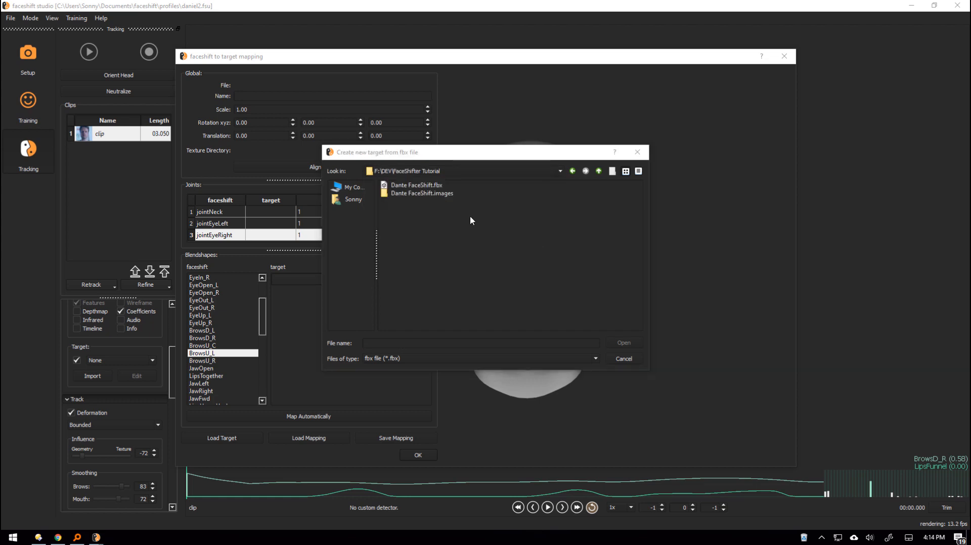
click(409, 186)
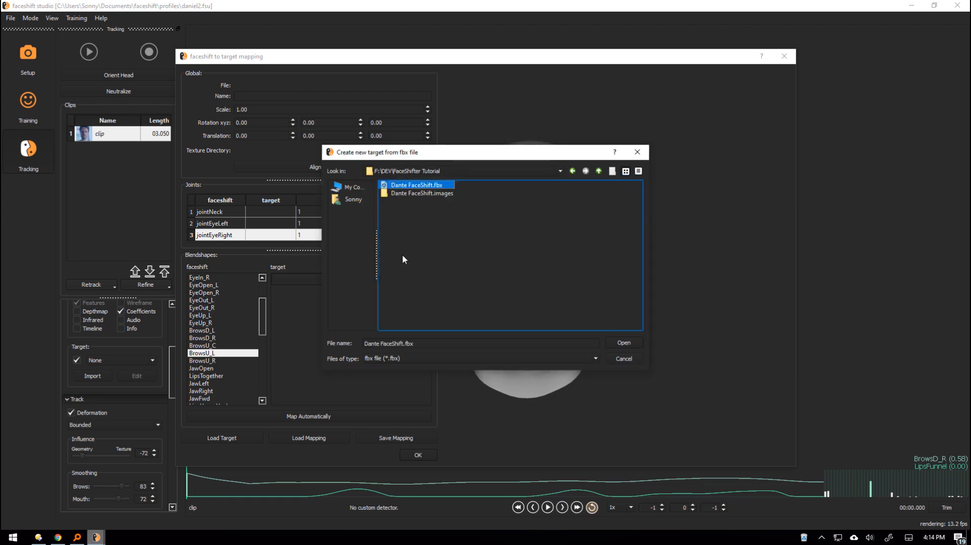
click(624, 343)
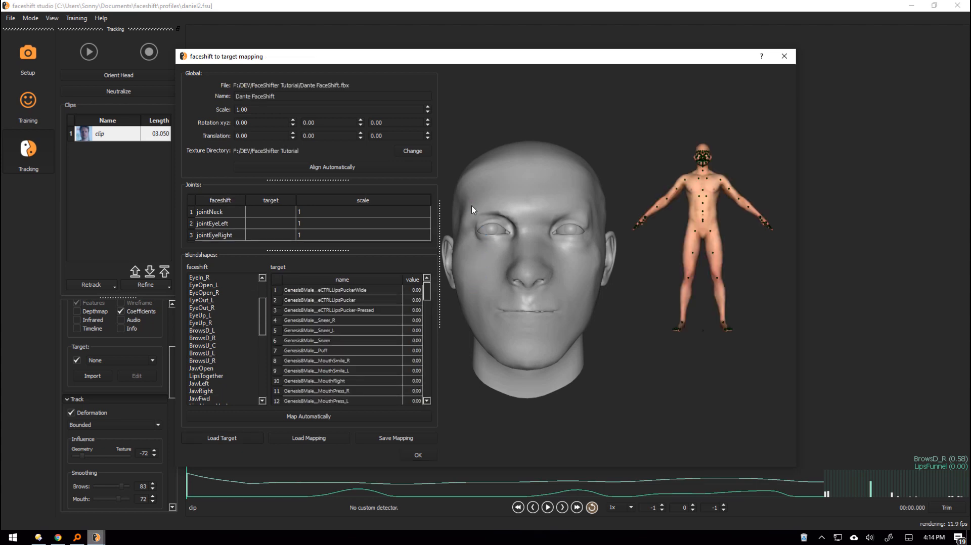
Map the jointNeck joint to the target's neckUpper joint.
drag(627, 186, 648, 160)
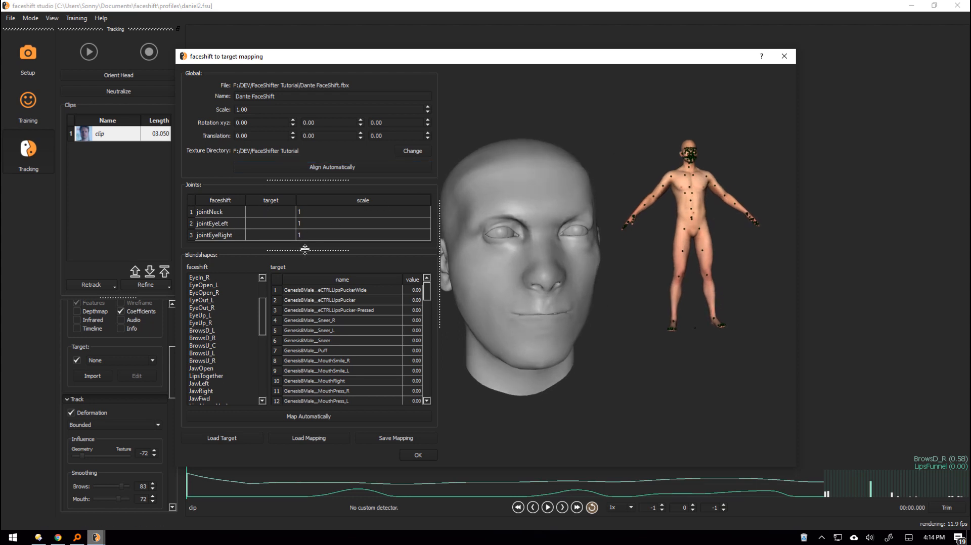
drag(304, 250, 303, 261)
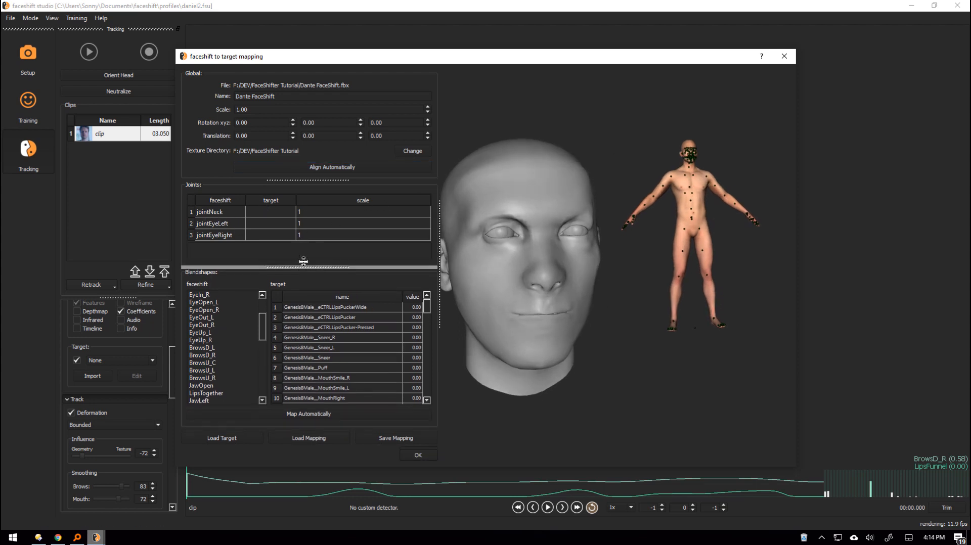
click(249, 217)
click(249, 217)
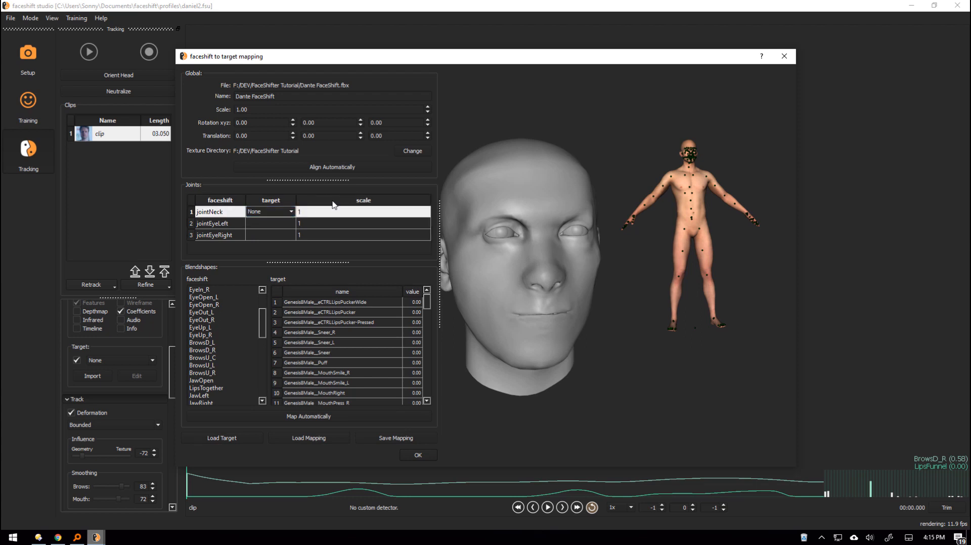
click(292, 212)
drag(291, 227, 292, 249)
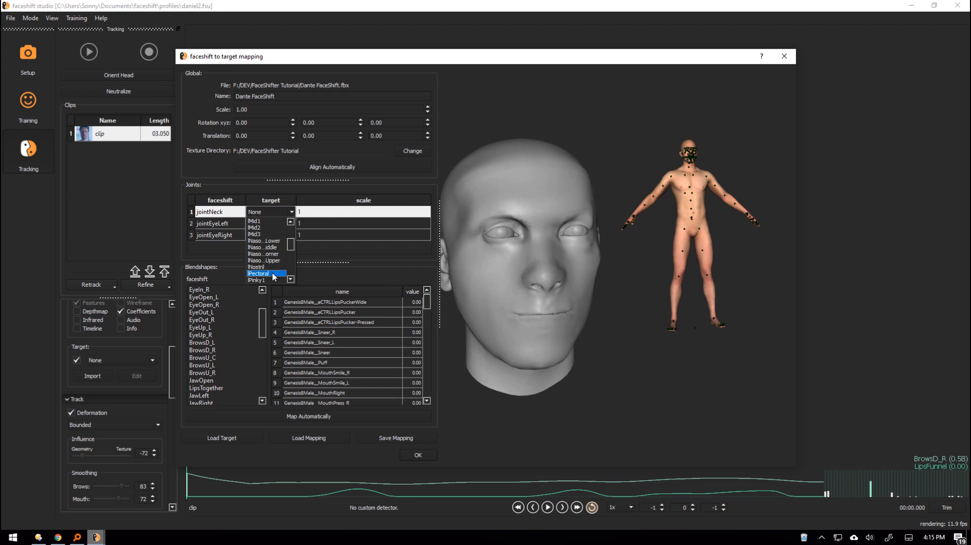
scroll(273, 269, down, 1)
scroll(274, 268, down, 6)
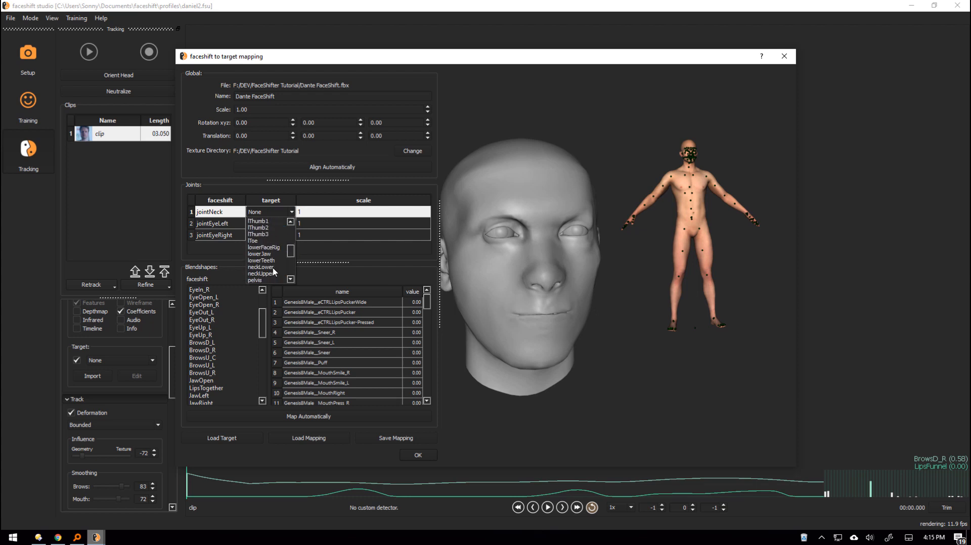
click(278, 254)
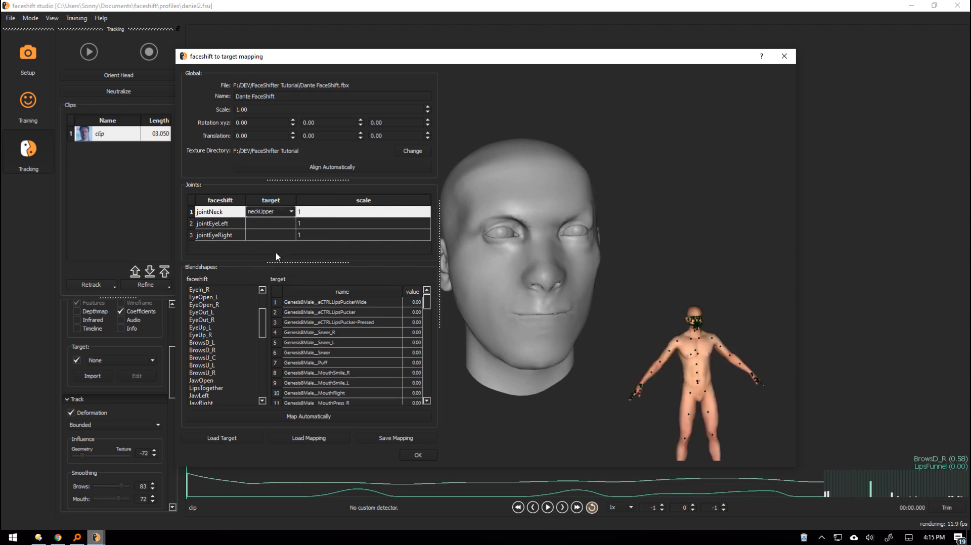
Set the target's global scale to 9 so its head is comparable in size to the faceshift head.
double_click(253, 112)
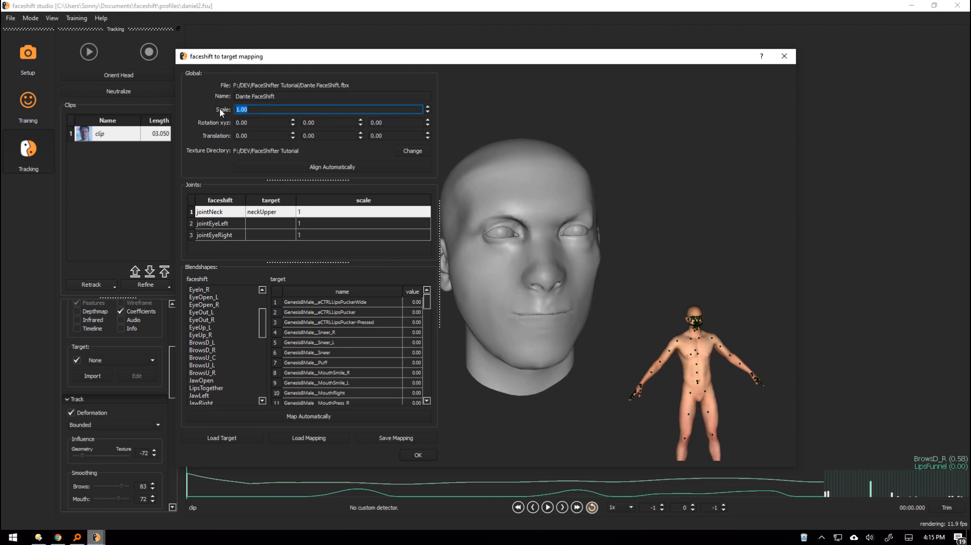
text(9)
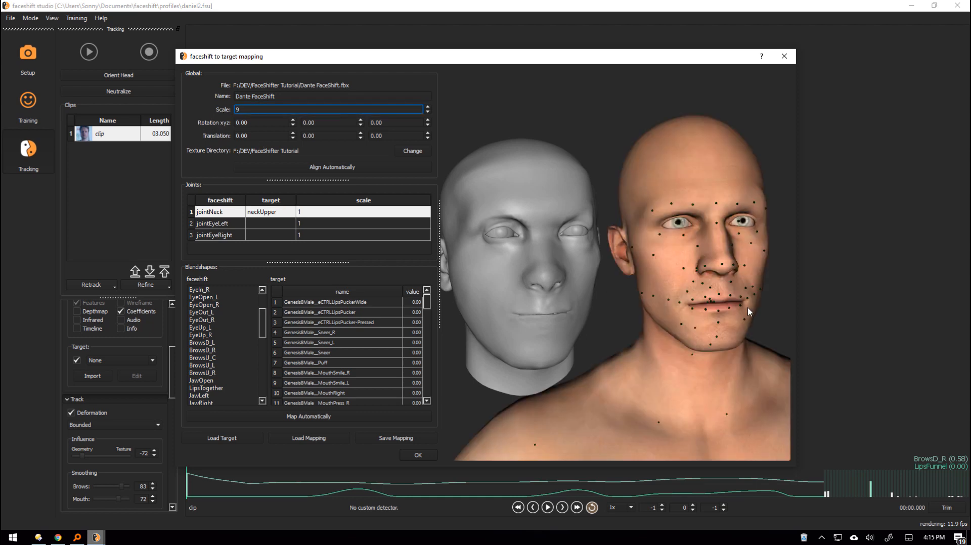
mouse_move(627, 180)
mouse_down()
mouse_move(605, 189)
mouse_move(624, 176)
mouse_up()
drag(518, 151, 584, 151)
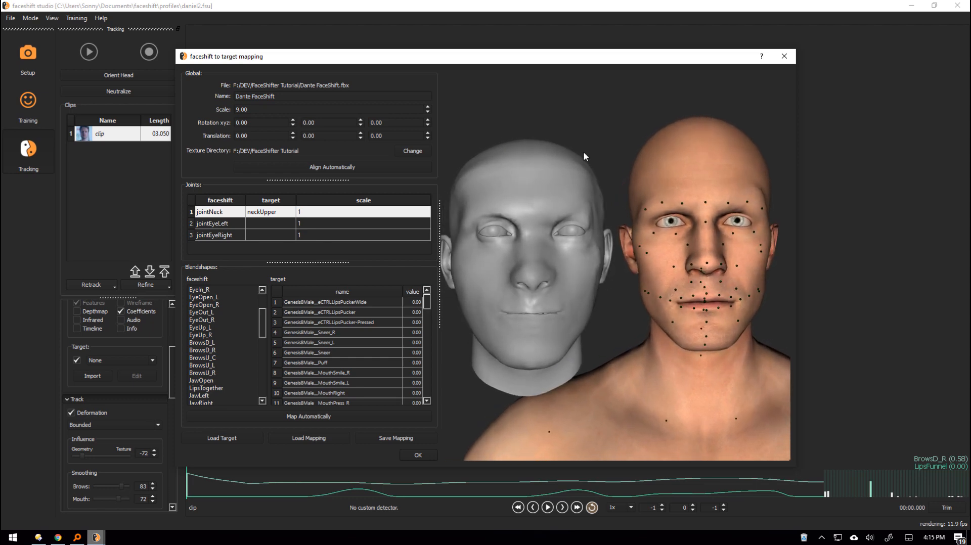
Map jointEyeLeft to the target's lEye joint and jointEyeRight to its rEye joint.
click(273, 225)
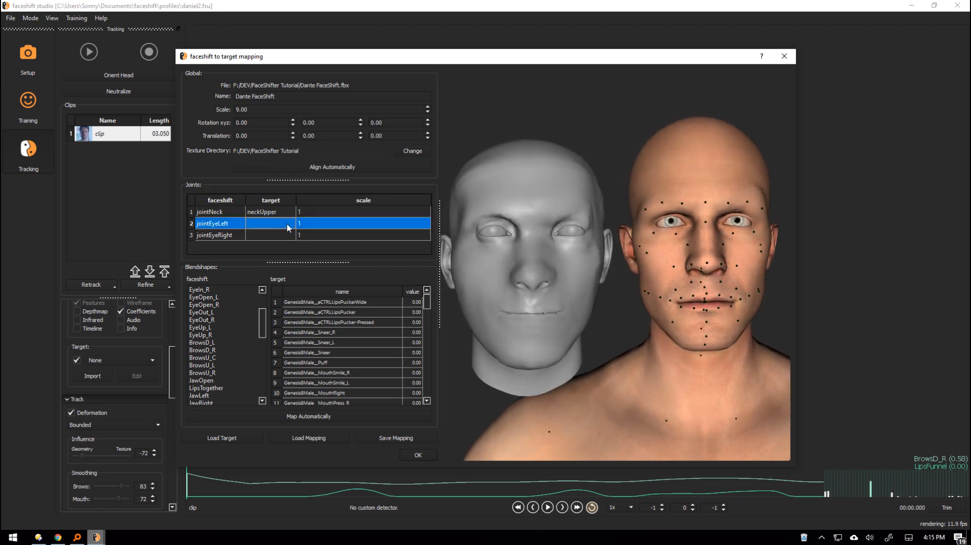
click(291, 226)
click(291, 224)
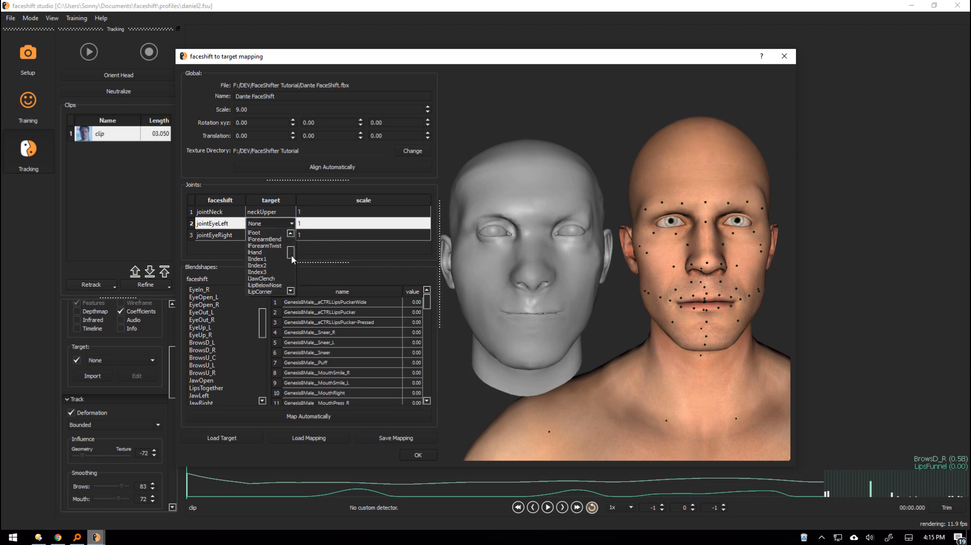
scroll(273, 261, up, 4)
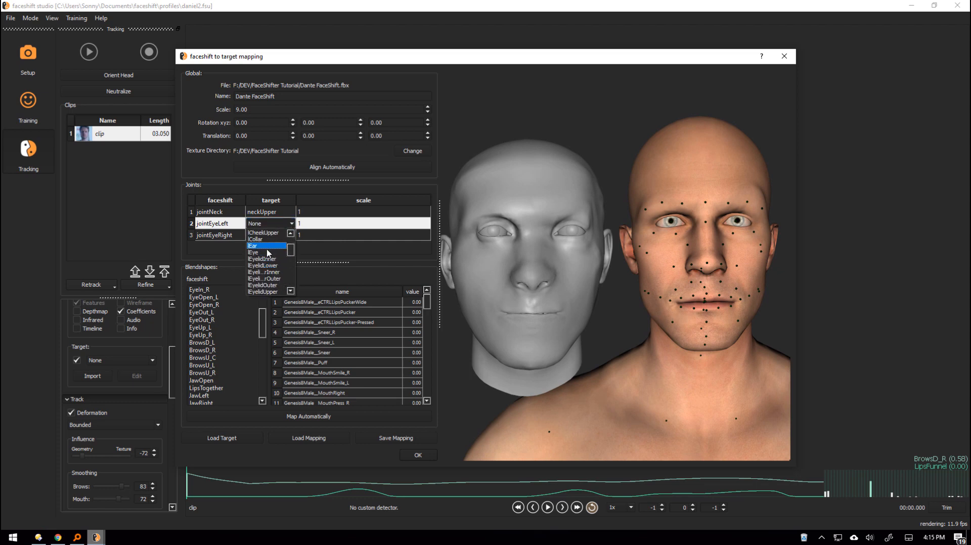
click(267, 253)
click(273, 235)
click(291, 235)
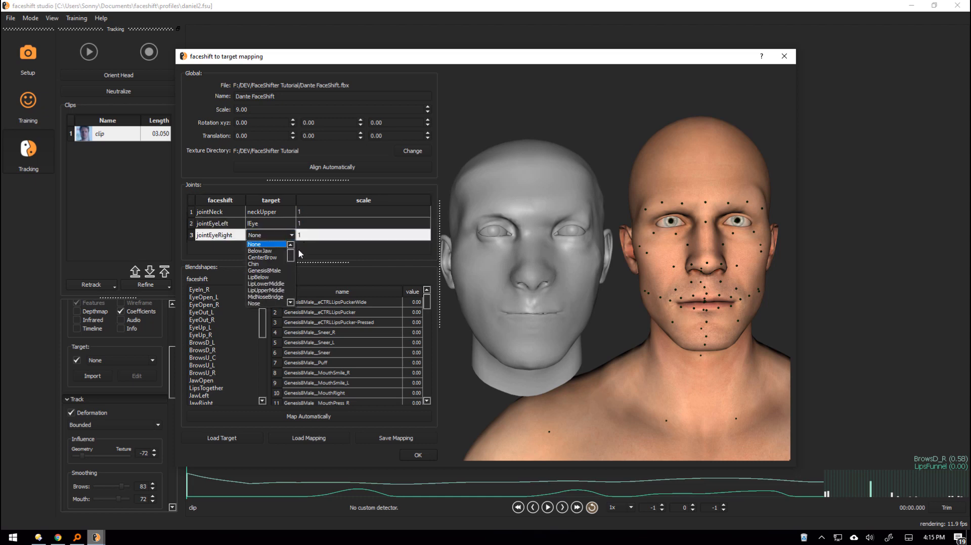
drag(291, 256, 290, 278)
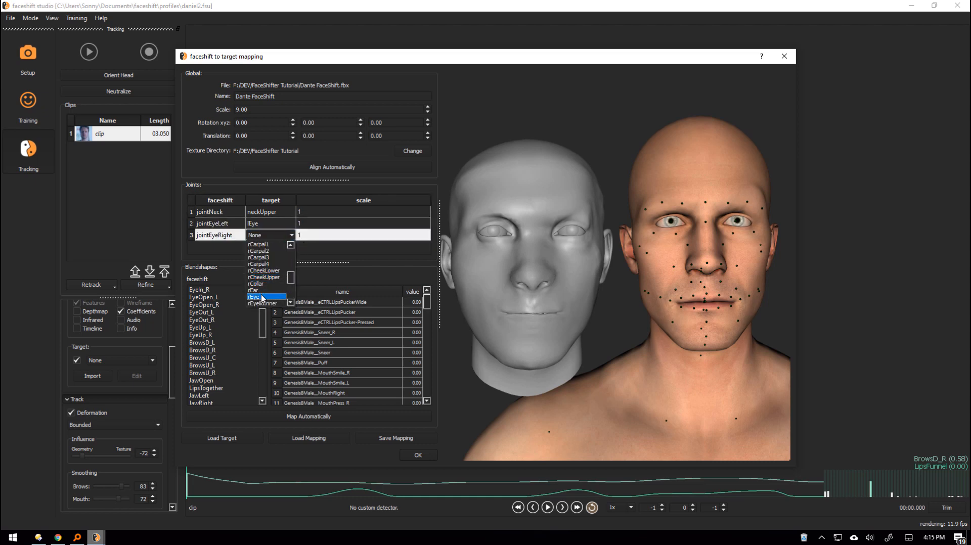
click(263, 297)
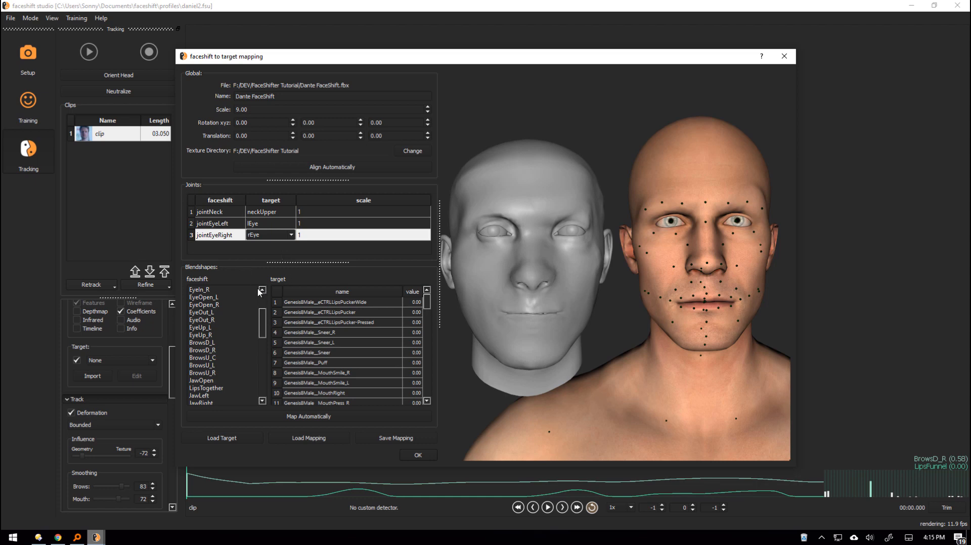
Step through the faceshift blendshapes from EyeBlink_L to Sneer_L and compare each expression on the source and target heads.
scroll(249, 306, up, 3)
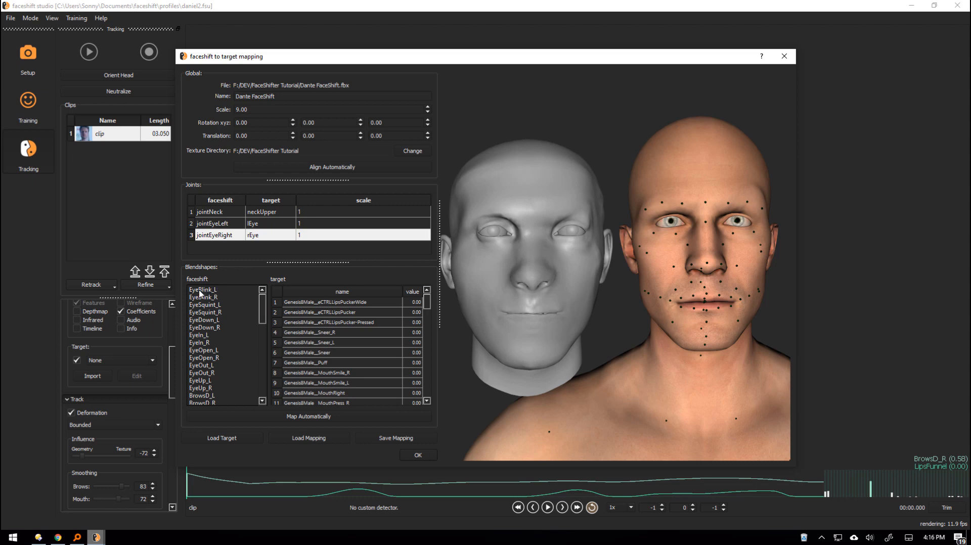
click(206, 291)
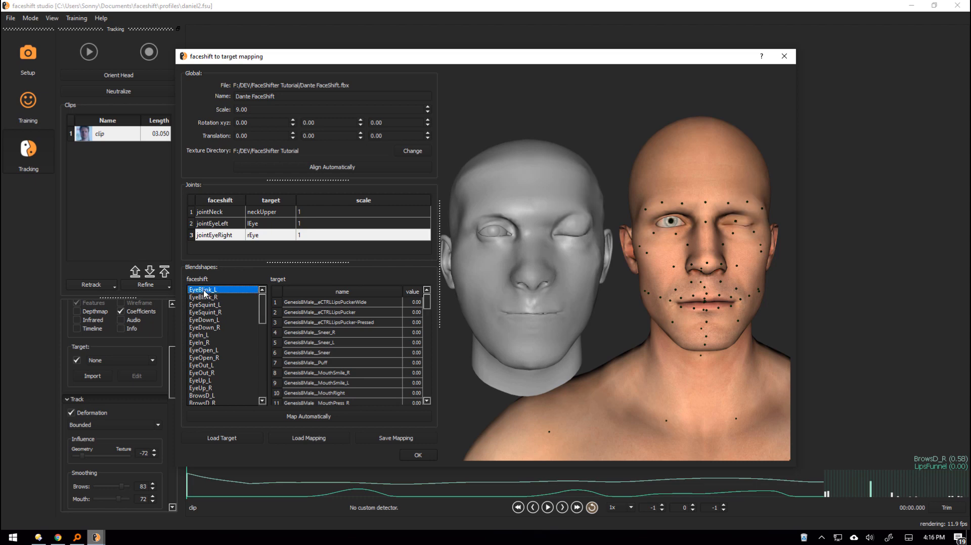
key(Down)
key(Down)
key(Down)
key(Down)
key(Down)
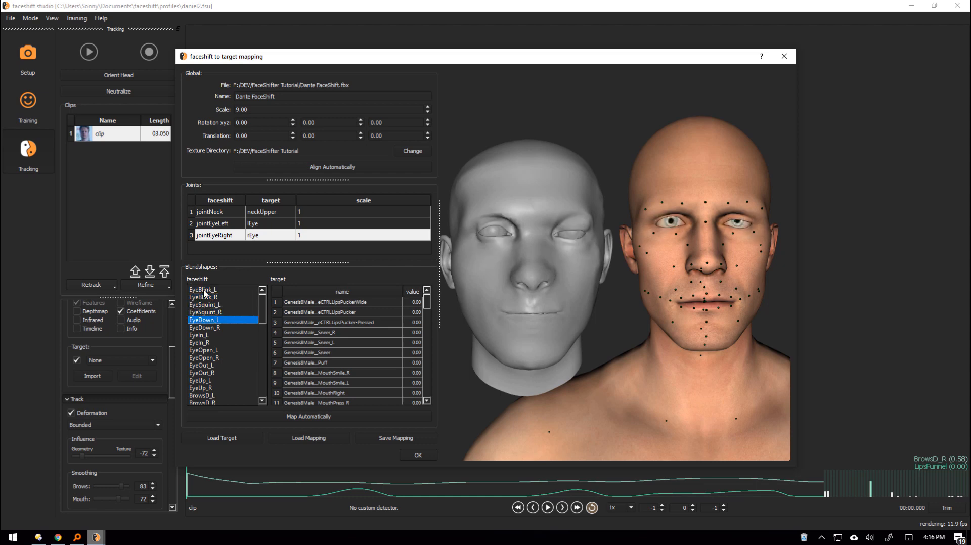
key(Down)
key(Down)
key(Down)
key(Down)
key(Down)
key(Down)
key(Down)
key(Down)
key(Down)
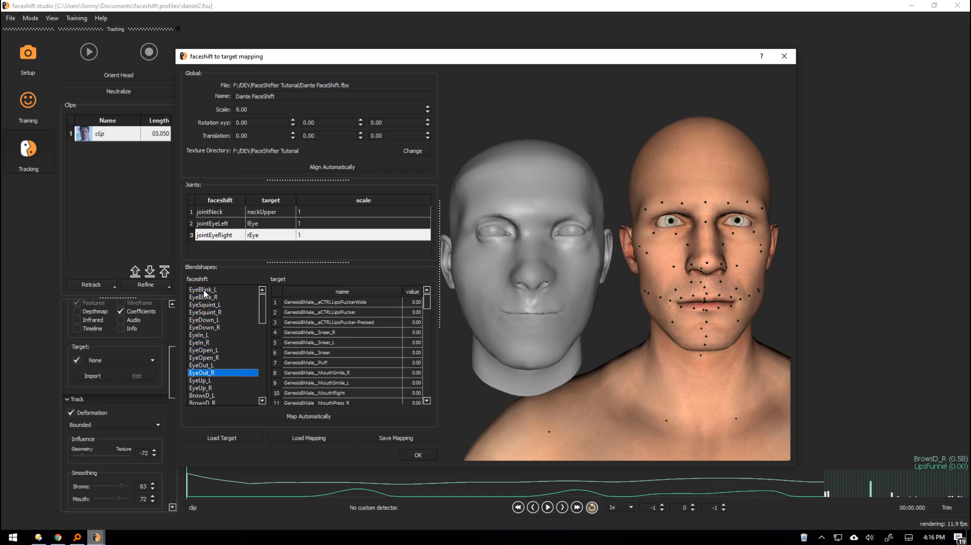
key(Down)
key(Down)
key(Down)
key(Down)
key(Down)
key(Down)
key(Down)
key(Down)
key(Down)
key(Down)
key(Down)
key(Down)
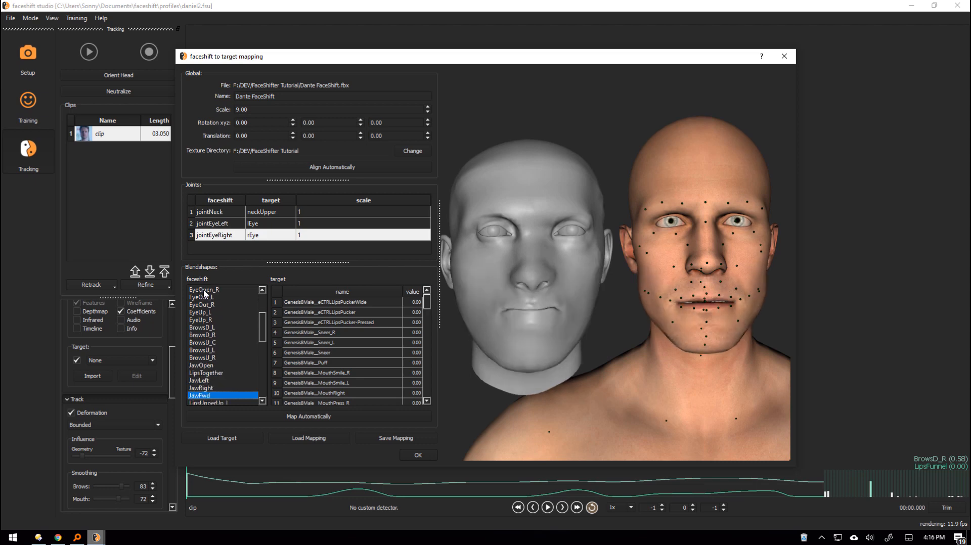
key(Down)
key(Down)
key(Down)
key(Down)
key(Down)
key(Down)
key(Down)
key(Down)
key(Down)
key(Down)
key(Down)
key(Down)
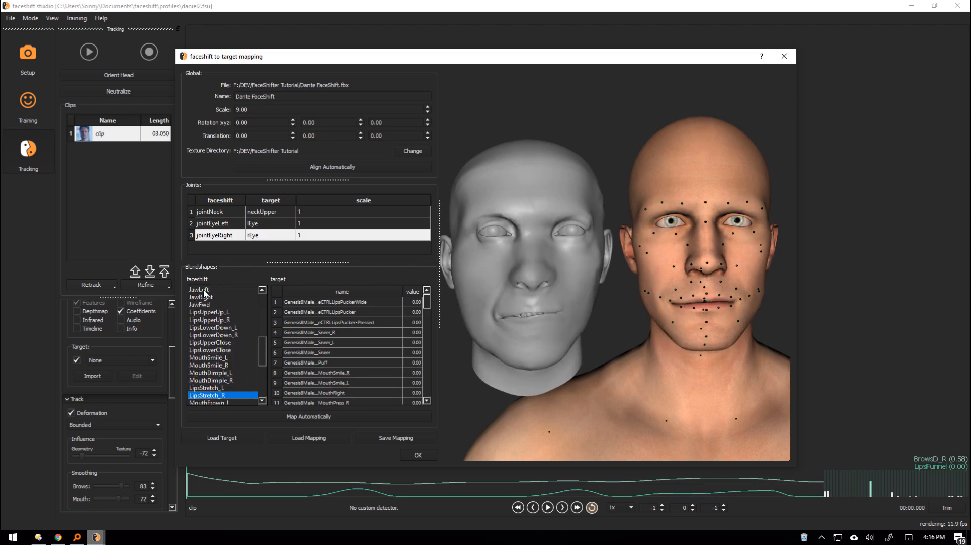
key(Down)
key(Down)
key(Down)
key(Down)
key(Down)
key(Down)
key(Down)
key(Down)
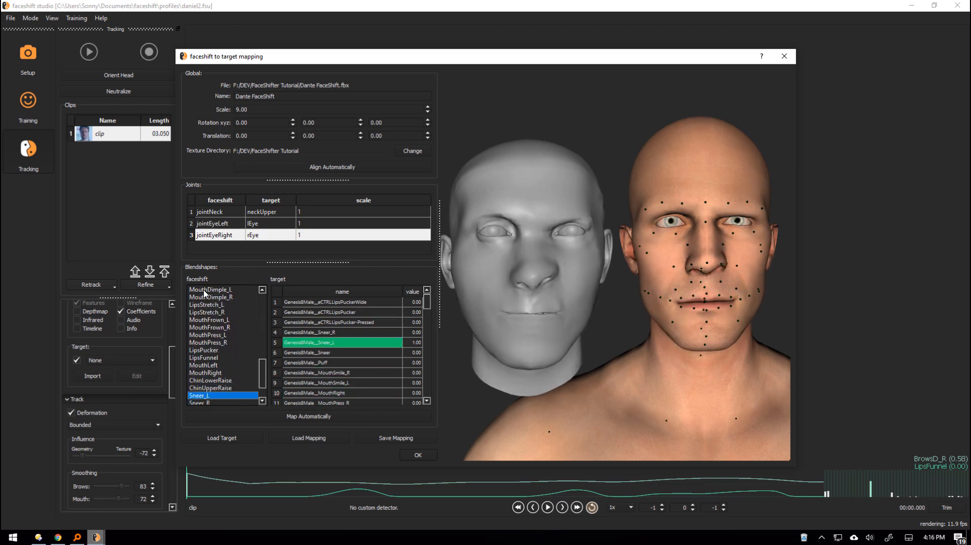
Accept the target mapping and keep Dante FaceShift as the active tracking target.
click(411, 456)
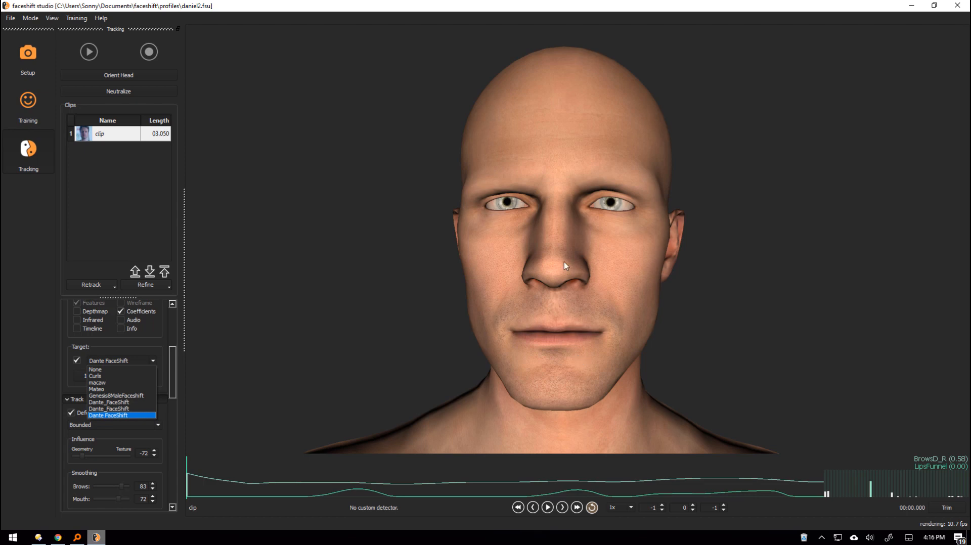
click(536, 279)
Play the recorded clip to preview its facial animation on the Dante FaceShift target.
drag(538, 280, 523, 292)
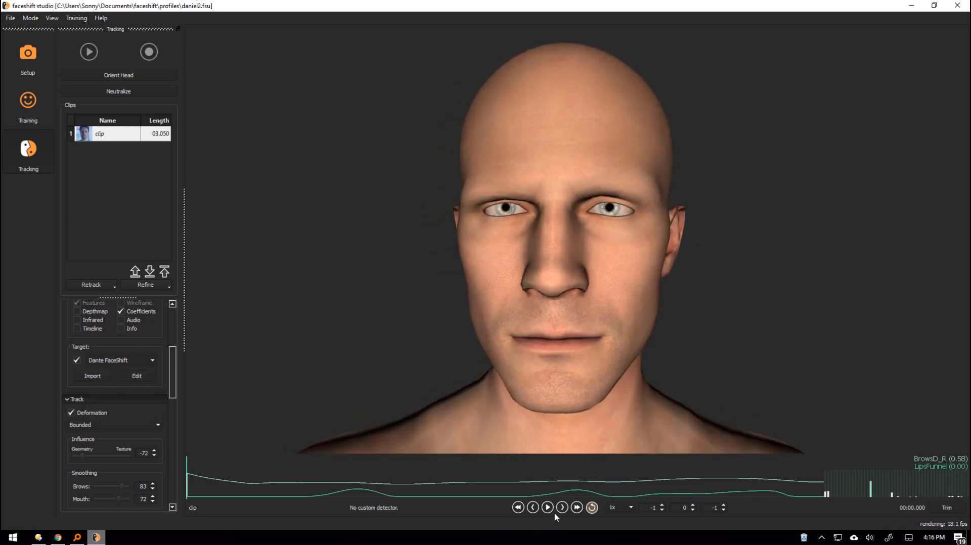
mouse_move(607, 140)
mouse_down()
mouse_move(583, 140)
mouse_move(599, 141)
mouse_up()
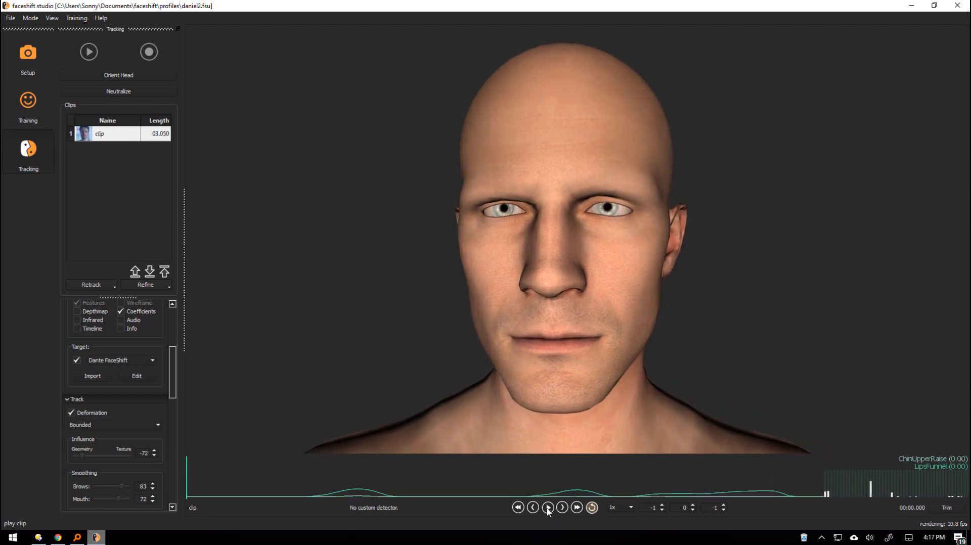
click(548, 509)
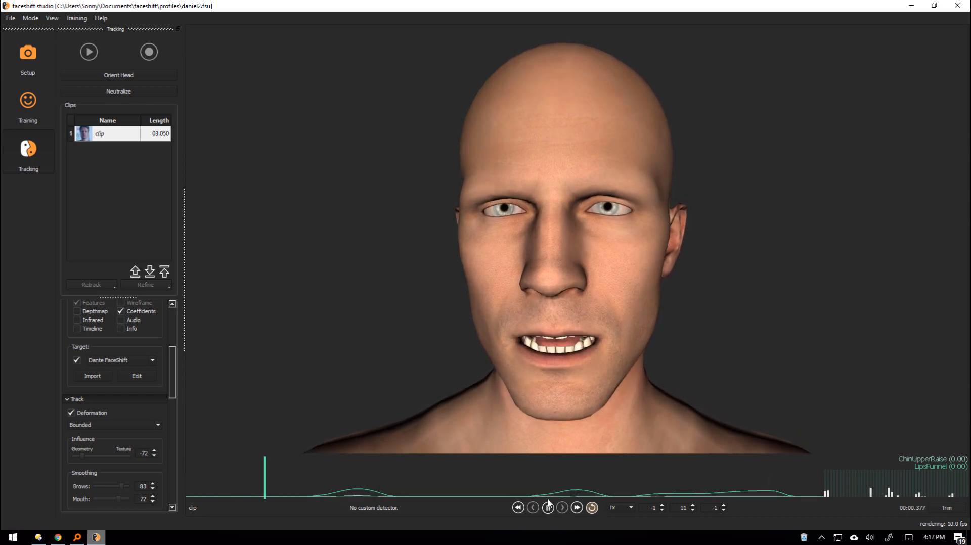